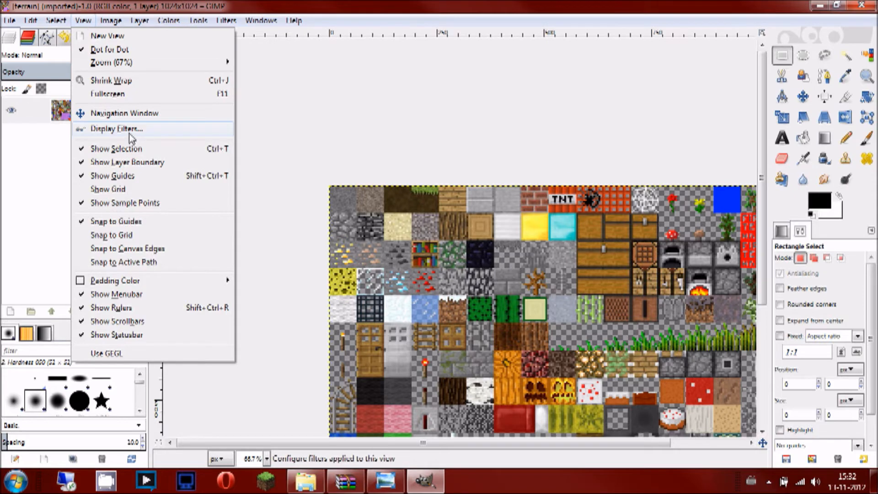
Step: Remove the Color Management filter from the view's active color display filters
click(118, 130)
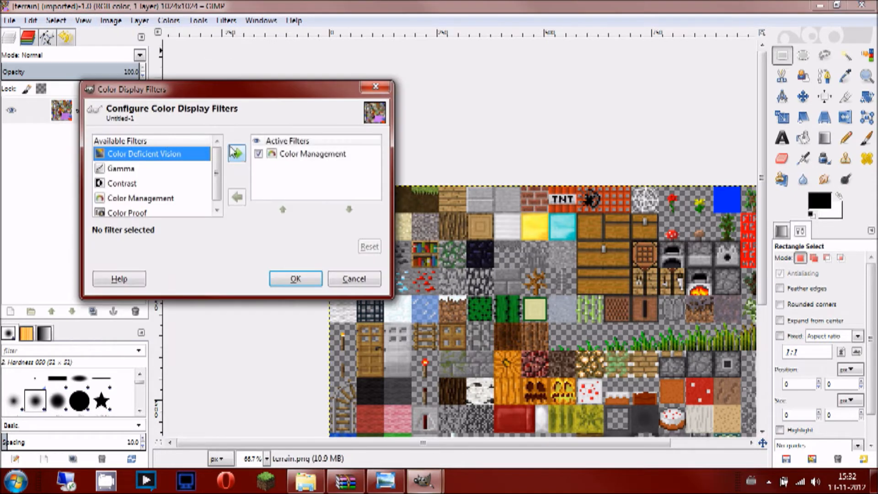
click(335, 157)
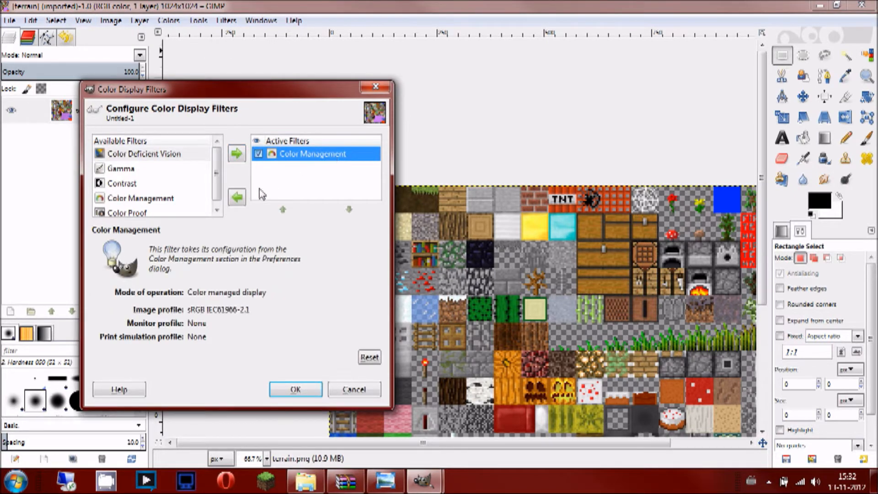
click(238, 198)
click(297, 389)
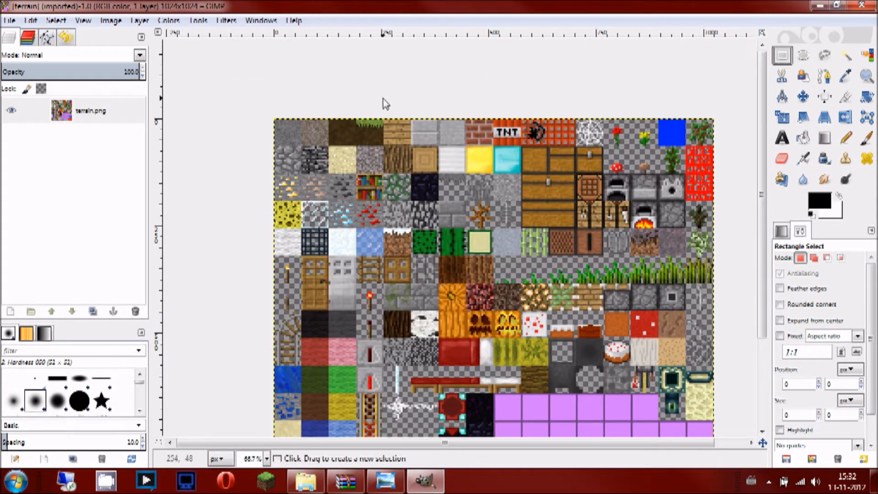
Step: Examine the green grass fringe on the grass-side dirt tile in the first row of the terrain texture
drag(380, 150, 506, 204)
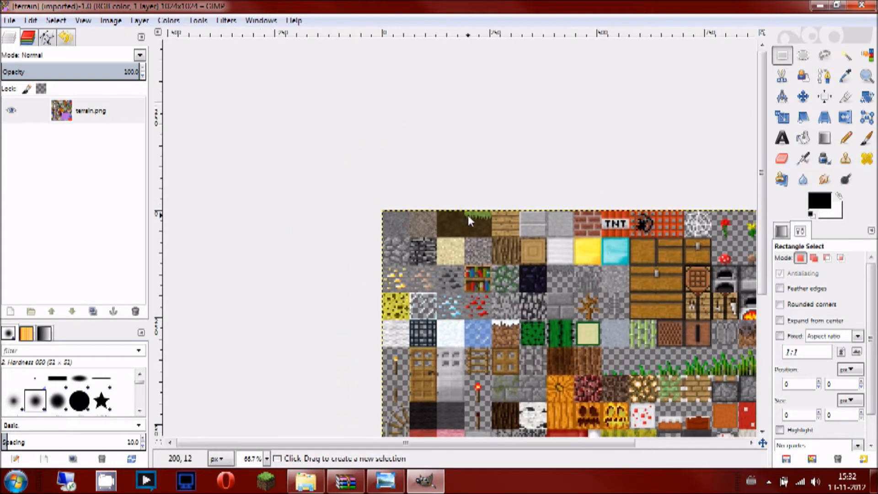
scroll(468, 215, up, 3)
scroll(482, 218, down, 2)
scroll(500, 164, up, 2)
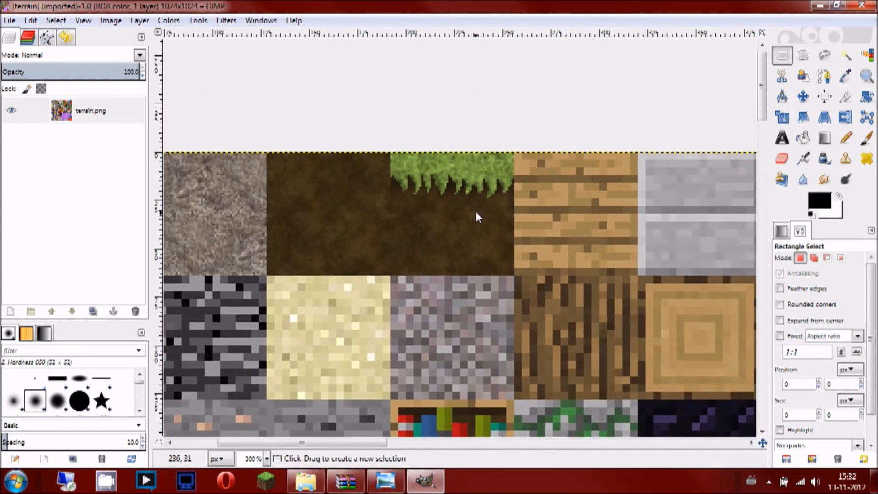
scroll(475, 212, up, 3)
scroll(500, 211, down, 2)
scroll(466, 212, down, 3)
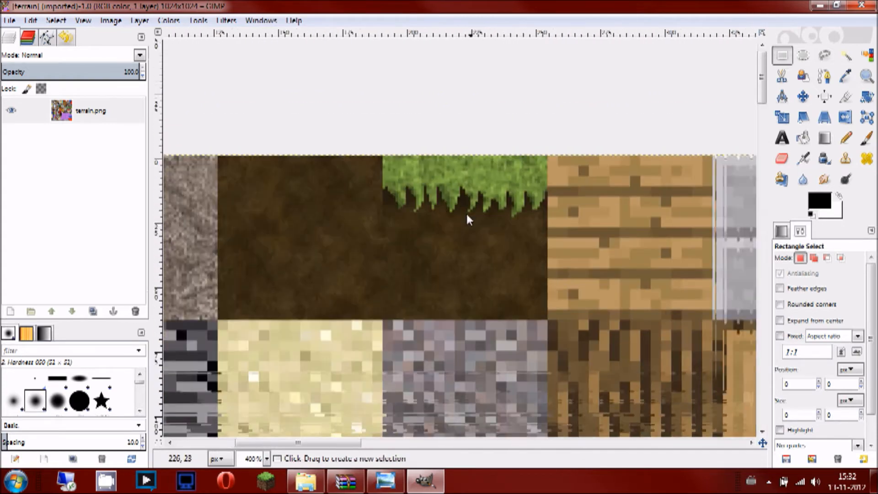
scroll(480, 175, up, 2)
scroll(478, 130, up, 2)
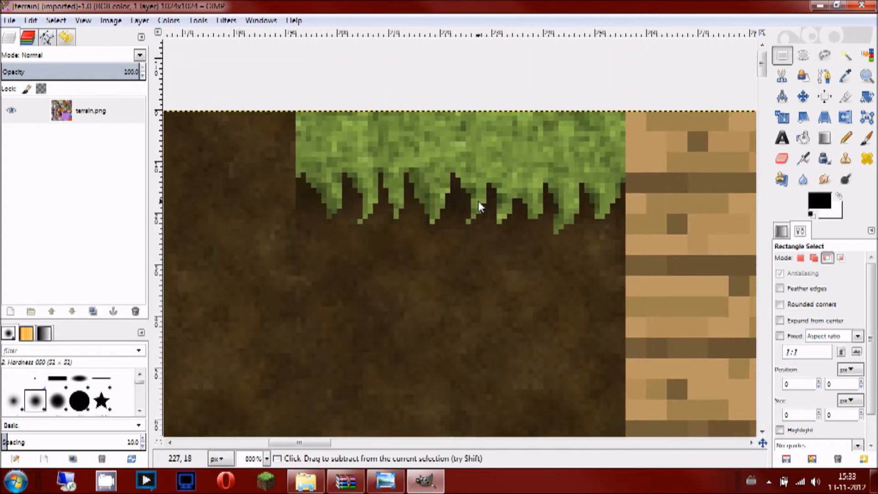
Step: Compare the grey, partly transparent grass overlay tile with the green grass-side tile
scroll(552, 165, down, 4)
scroll(621, 175, right, 3)
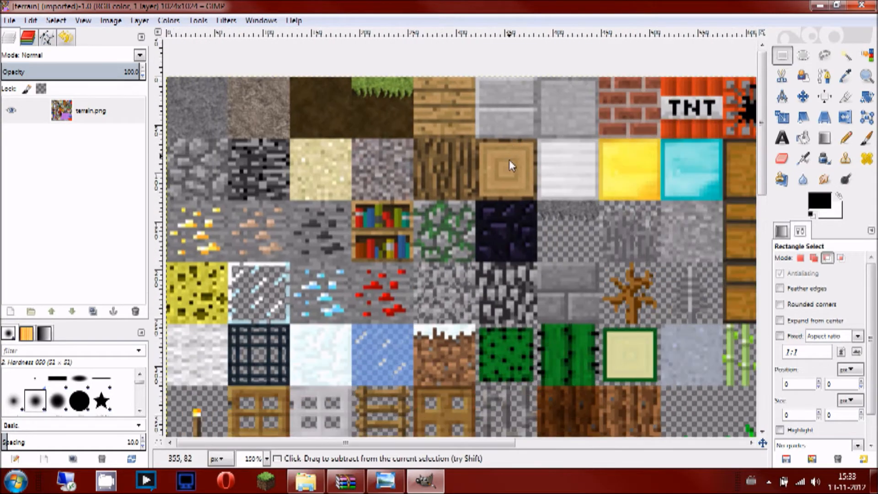
scroll(509, 161, down, 1)
scroll(412, 202, up, 7)
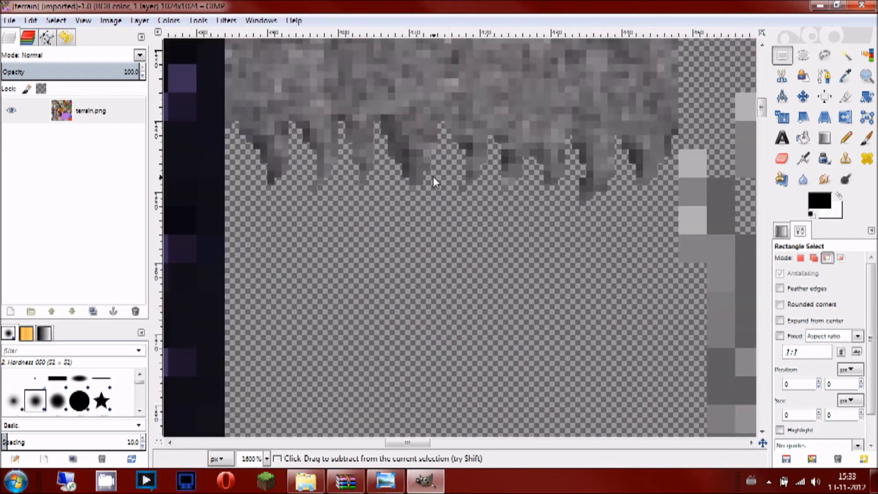
scroll(432, 177, down, 7)
scroll(476, 220, up, 4)
scroll(503, 251, left, 3)
scroll(504, 219, up, 5)
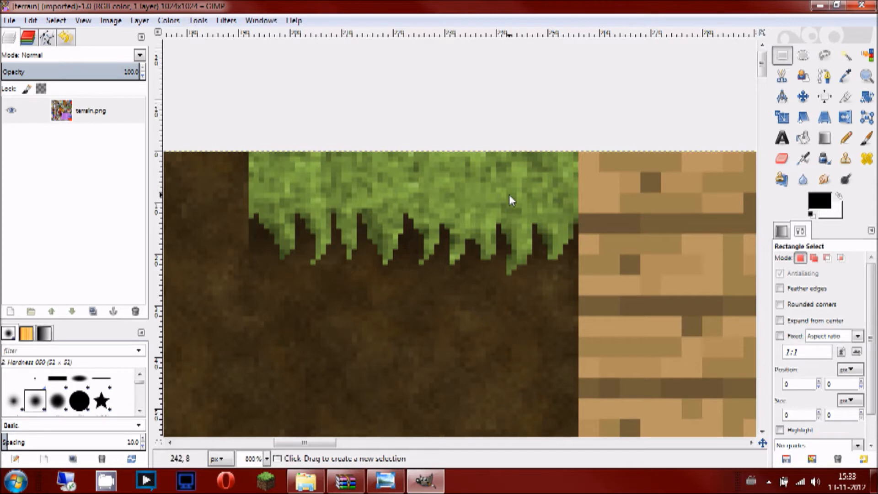
scroll(509, 194, down, 3)
scroll(507, 168, down, 4)
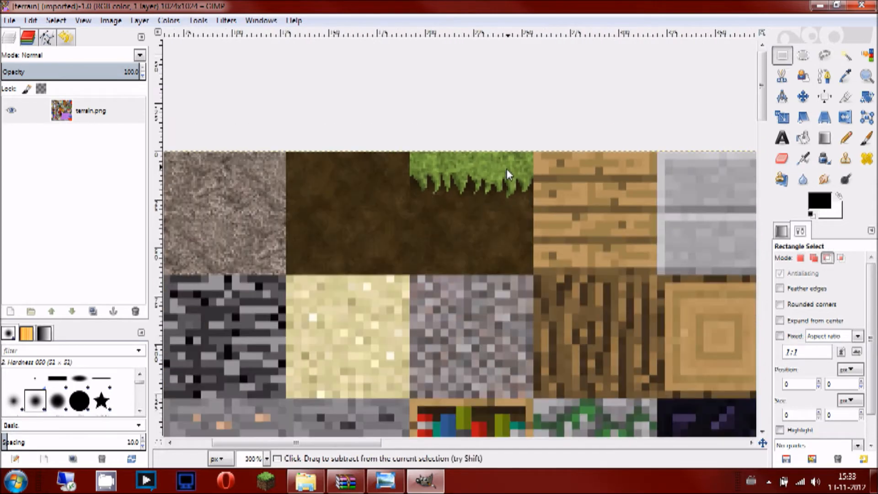
scroll(490, 171, down, 4)
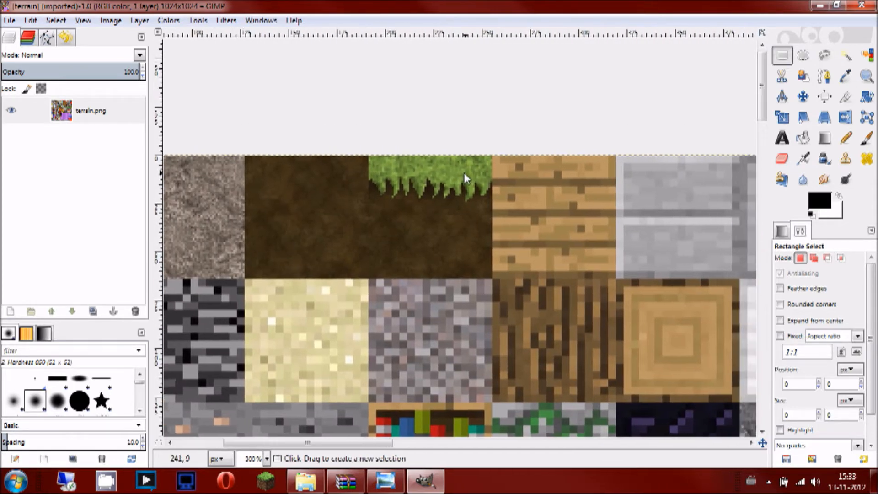
scroll(536, 262, up, 6)
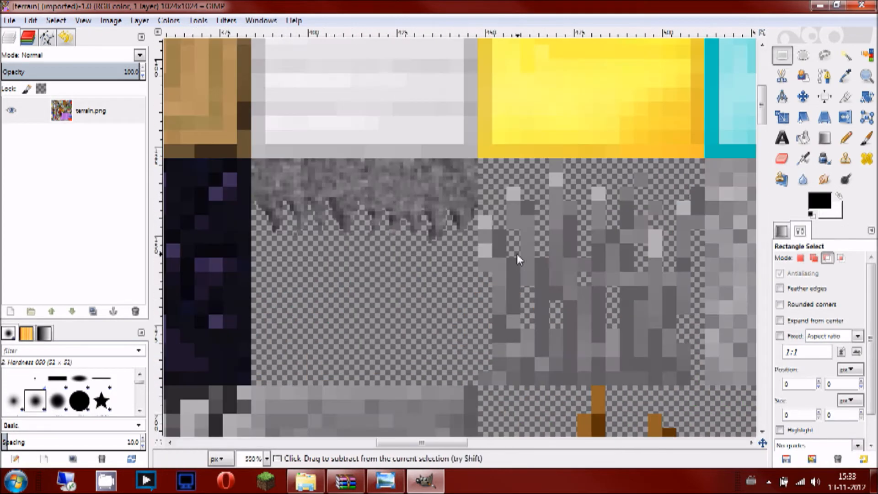
scroll(518, 208, down, 4)
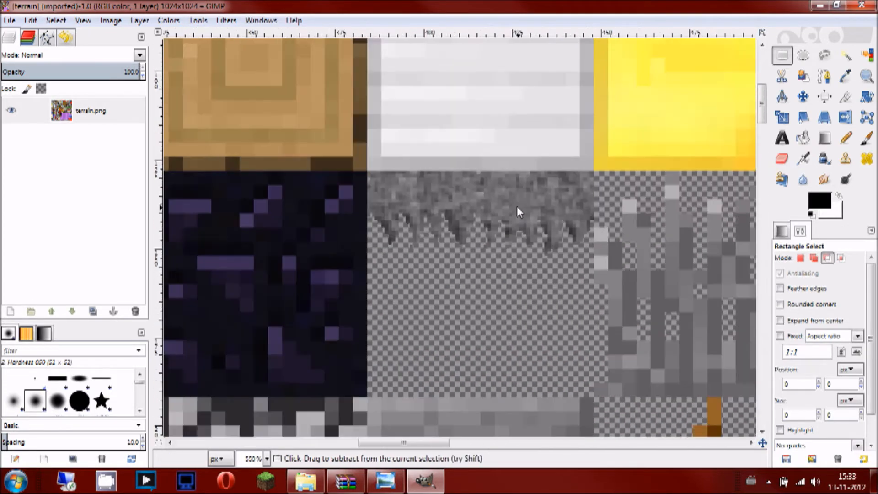
scroll(504, 182, up, 3)
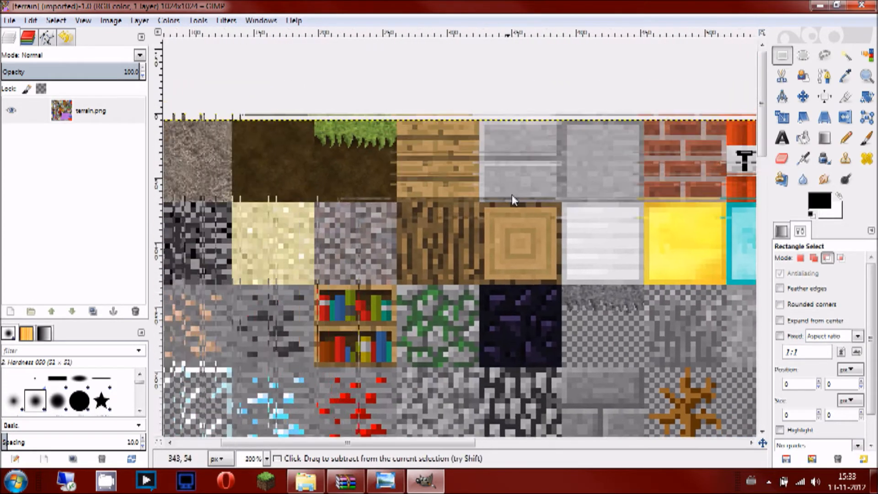
Step: Inspect the jagged lower edge of the grass-side tile's fringe and how it meets the dirt and neighbouring tiles
scroll(427, 208, up, 5)
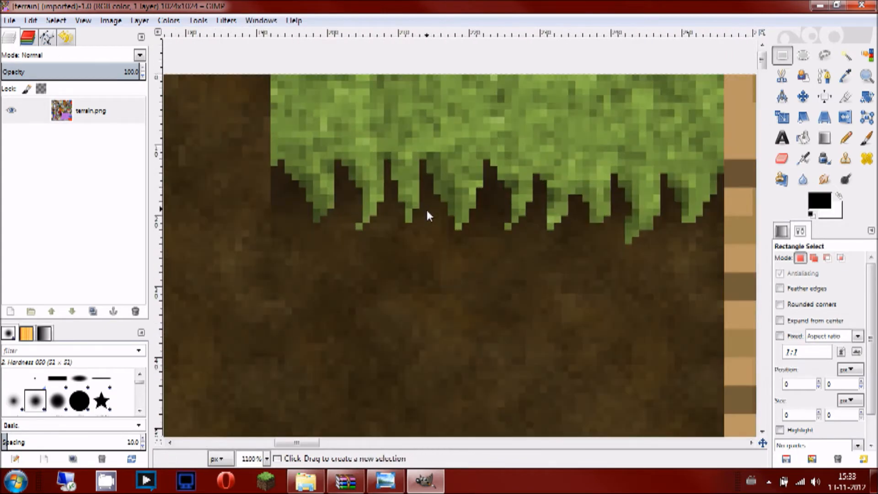
scroll(580, 164, right, 3)
scroll(481, 139, down, 2)
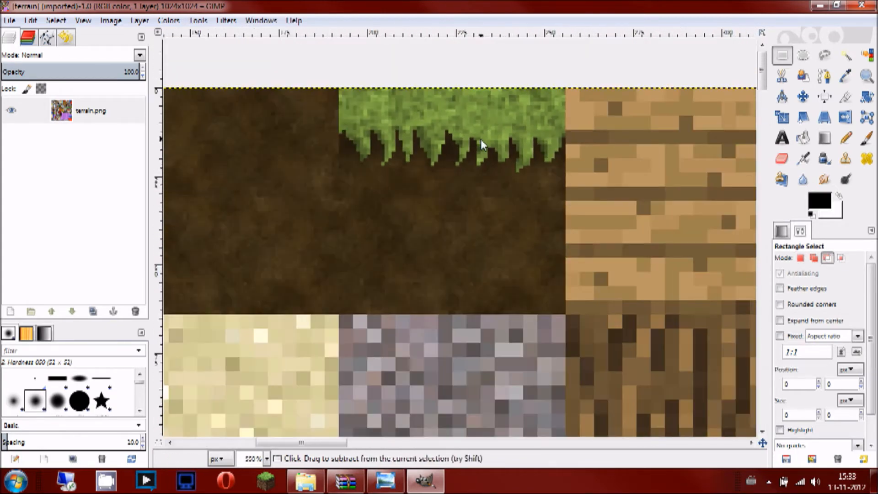
scroll(462, 185, down, 2)
drag(413, 169, 496, 196)
scroll(495, 197, down, 2)
drag(548, 224, 493, 163)
scroll(450, 205, up, 3)
scroll(451, 205, up, 6)
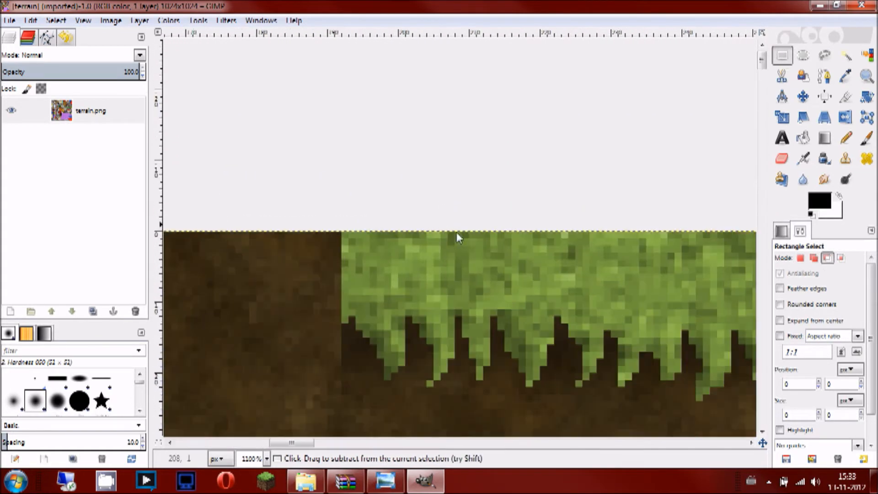
drag(597, 254, 485, 210)
scroll(471, 226, down, 5)
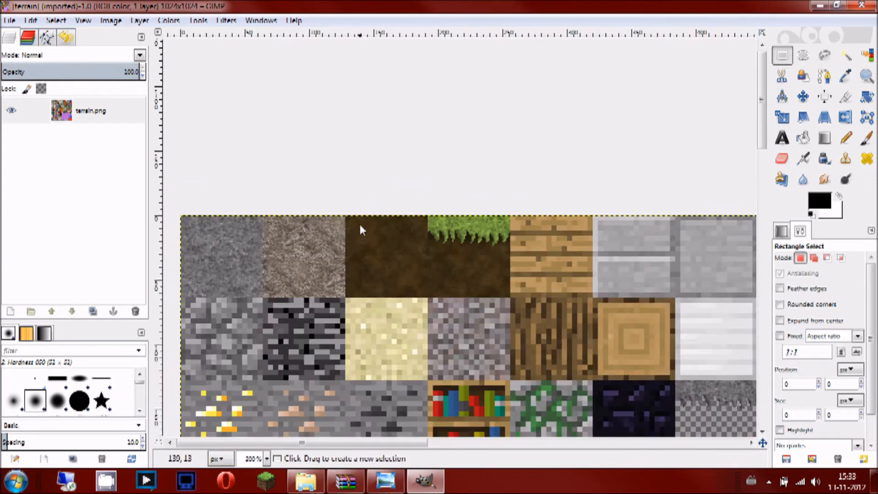
scroll(442, 197, up, 3)
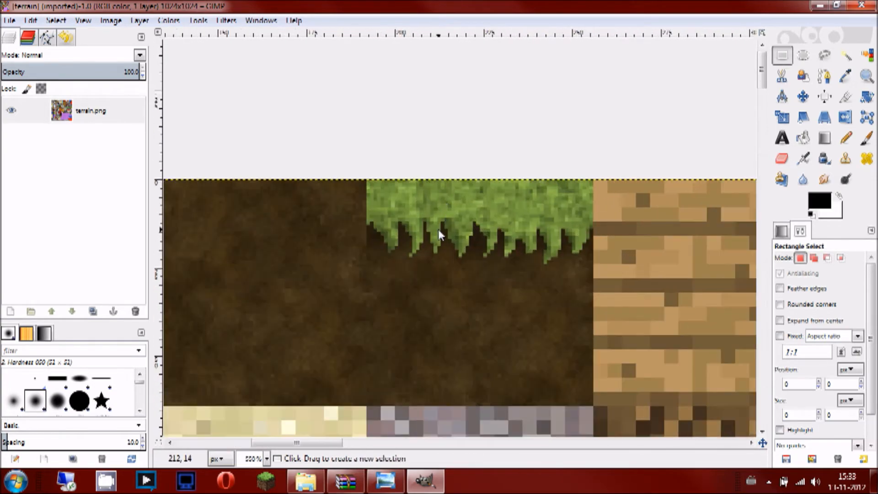
scroll(469, 224, down, 1)
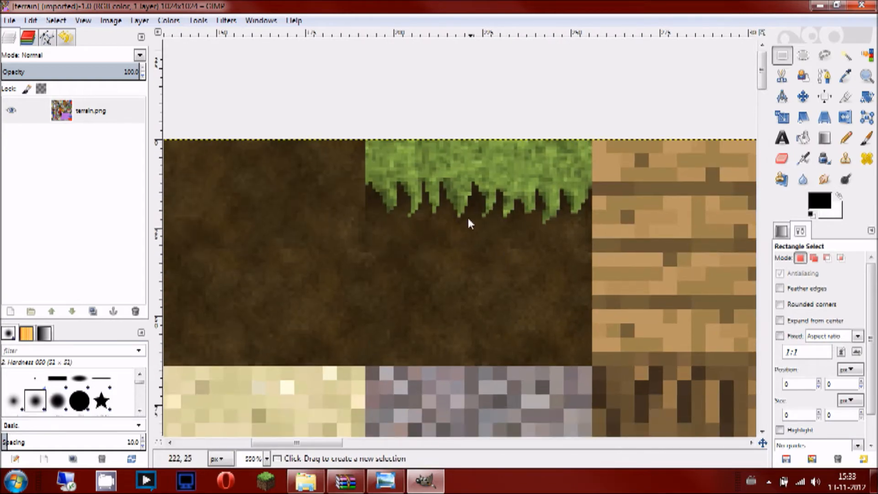
scroll(466, 193, down, 3)
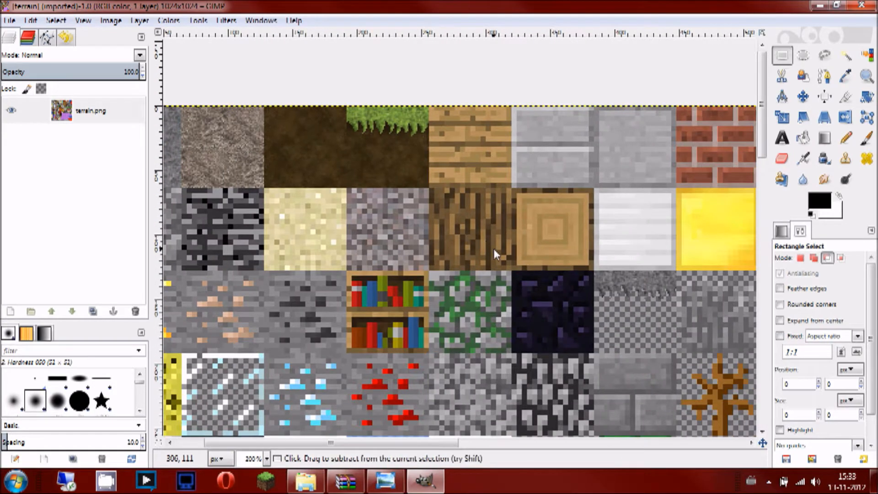
scroll(493, 248, down, 1)
Step: Create a new image 256 px wide and 256 px high
click(3, 22)
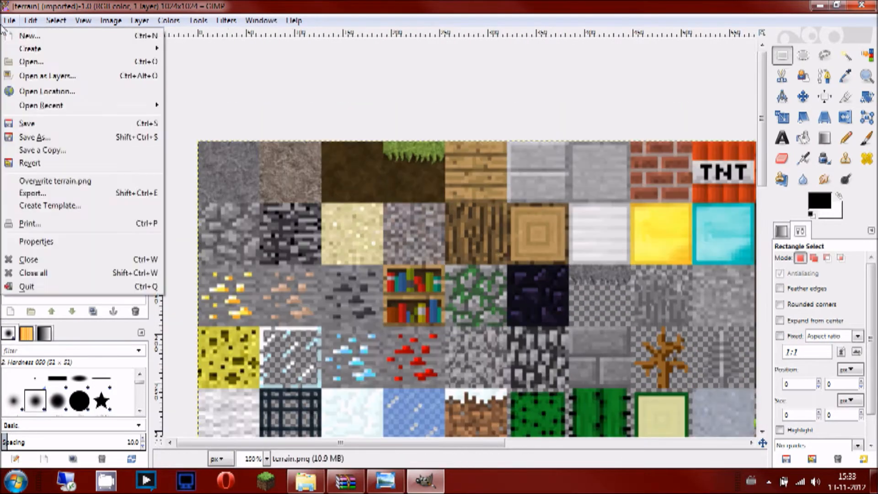
click(31, 41)
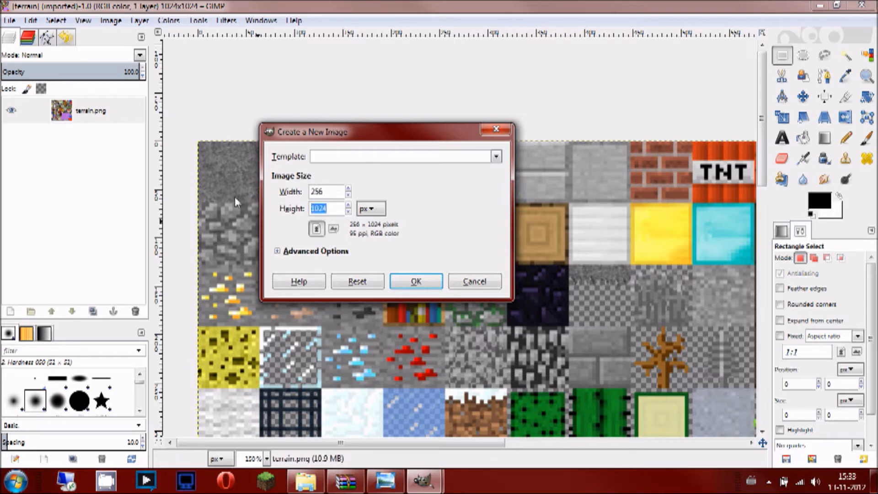
text(256)
key(Return)
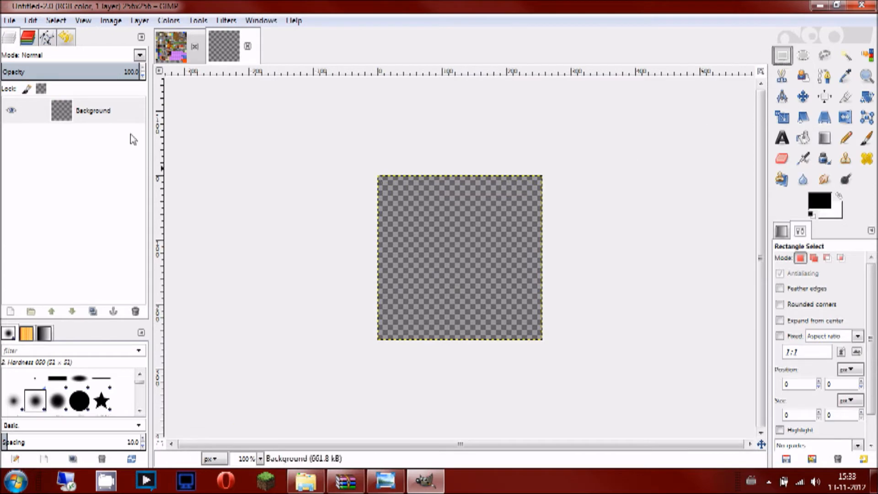
Step: Outline a grass fringe with Free Select, zigzagging across the canvas down to about 120 px and closing around the top edge
click(137, 117)
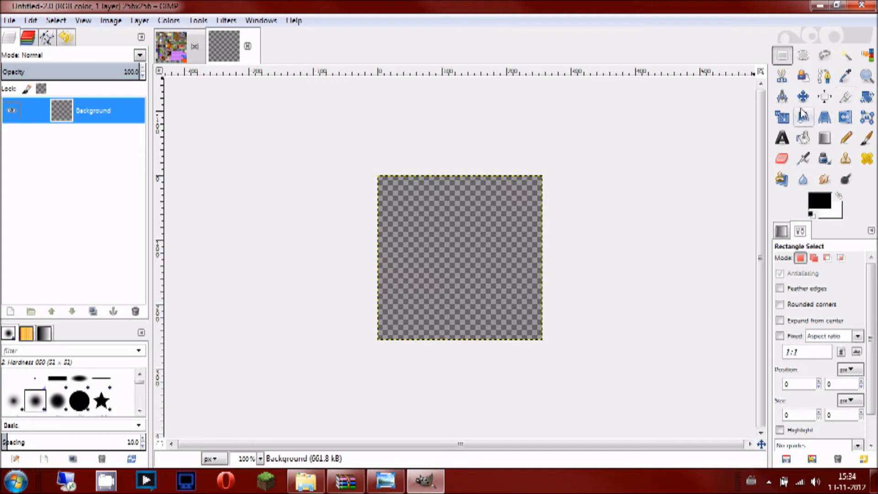
click(825, 55)
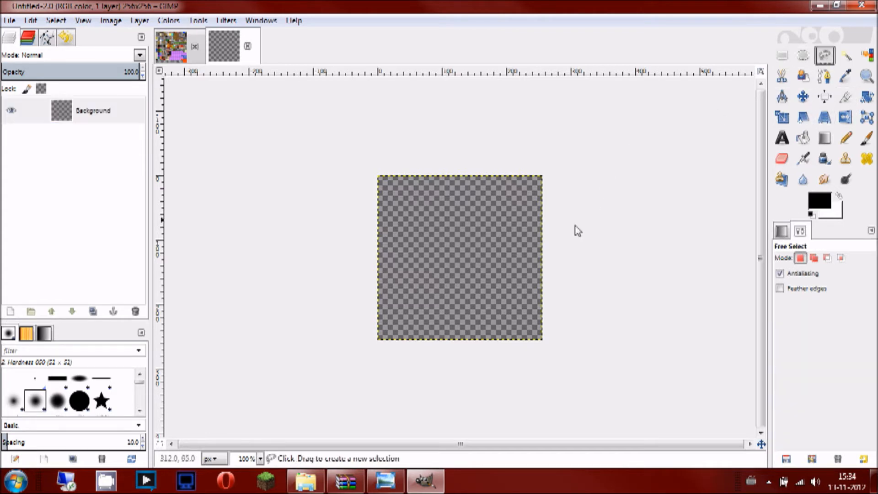
scroll(371, 168, up, 2)
scroll(371, 168, down, 2)
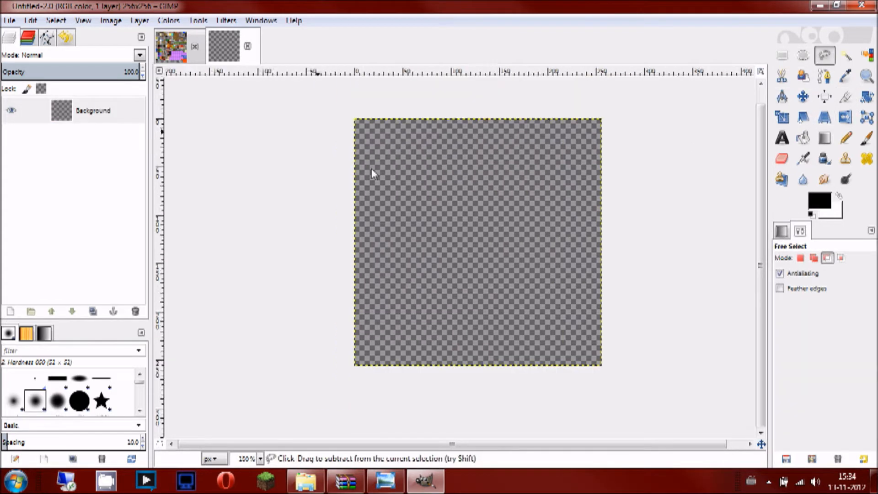
drag(372, 169, 365, 213)
scroll(369, 217, up, 1)
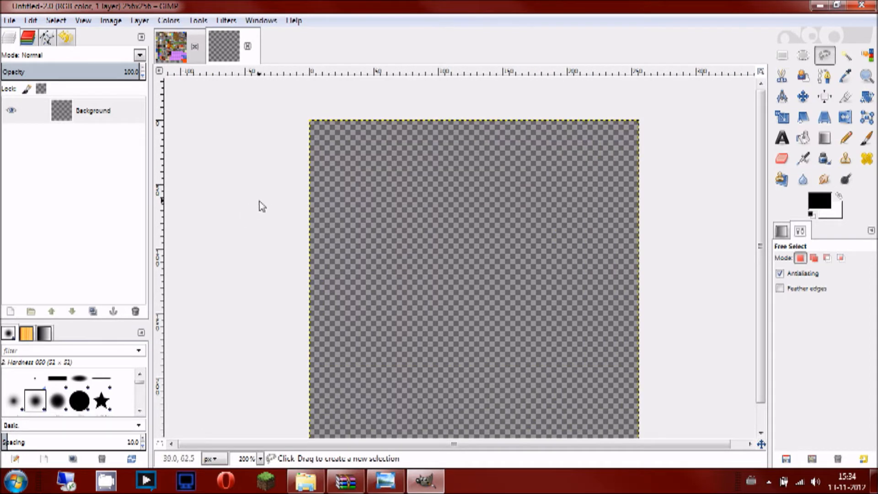
mouse_move(265, 182)
mouse_down()
mouse_move(306, 218)
mouse_move(326, 260)
mouse_up()
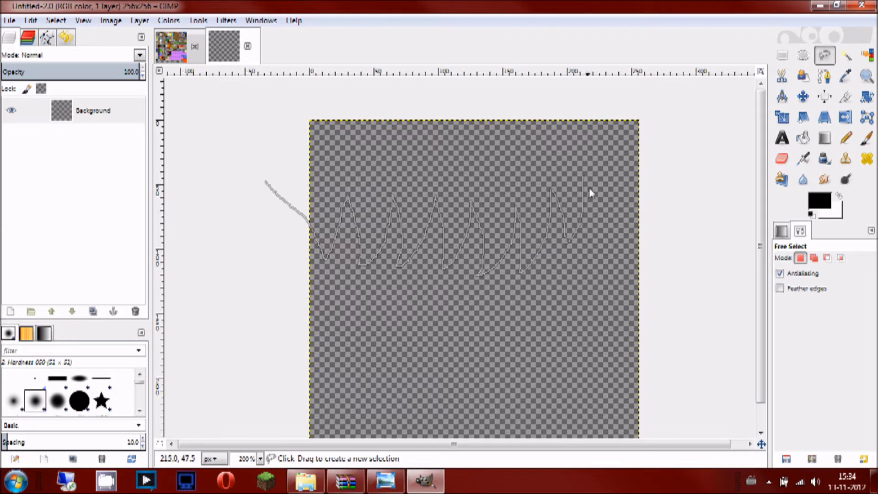
drag(651, 201, 651, 201)
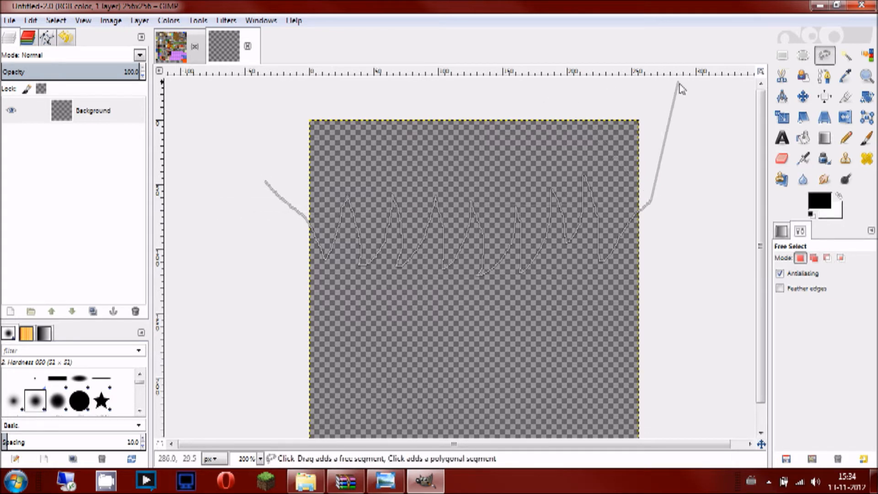
click(684, 95)
click(241, 103)
click(265, 182)
key(Return)
Step: Set the foreground colour to a bright green with hue 102 and make Bucket Fill the active tool
click(804, 138)
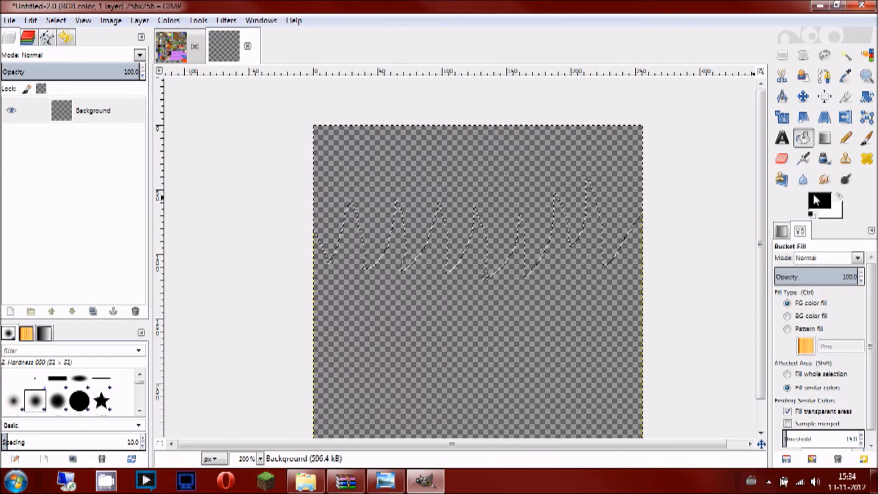
click(819, 199)
click(537, 127)
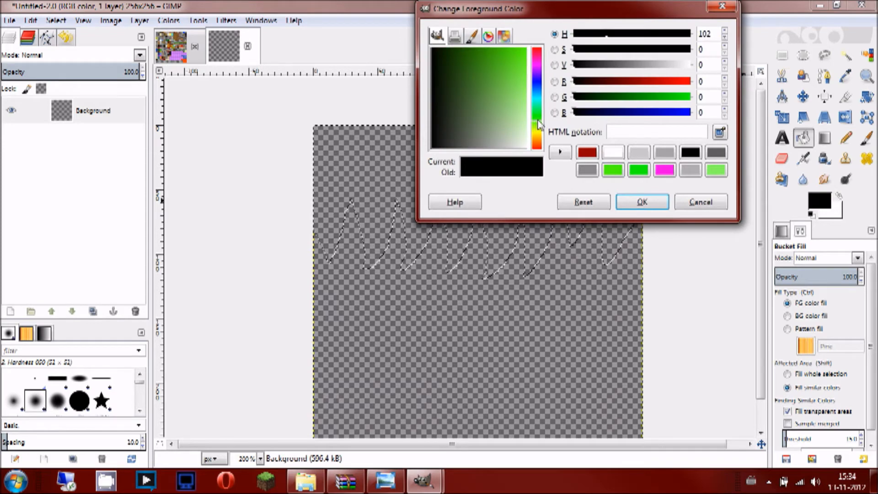
click(526, 50)
click(658, 202)
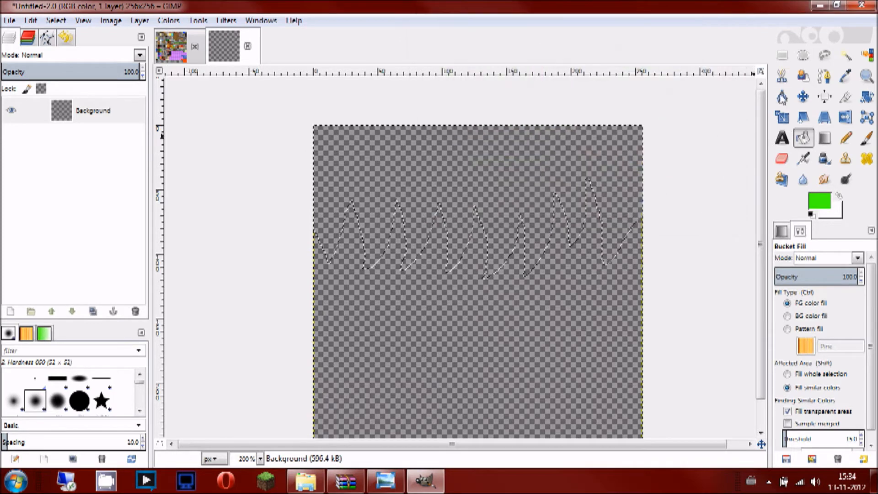
click(824, 138)
click(803, 138)
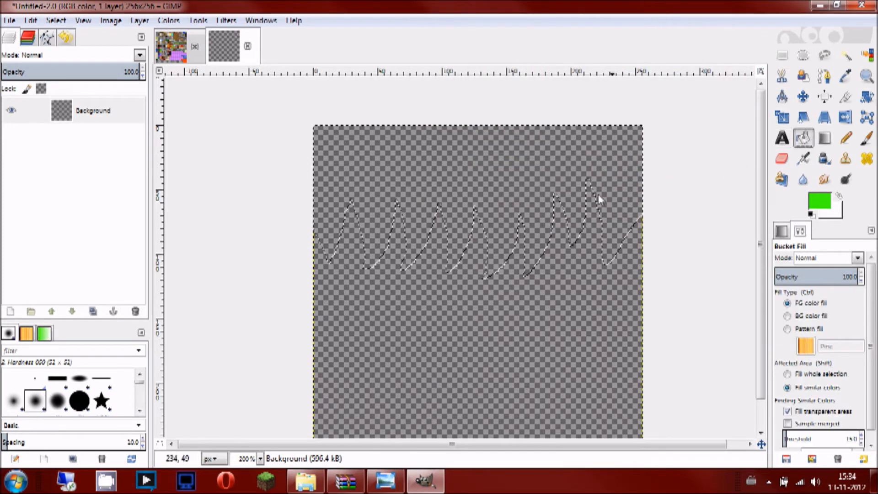
Step: Fill the selected fringe area with the bright green foreground colour and remove the selection
click(537, 168)
click(782, 56)
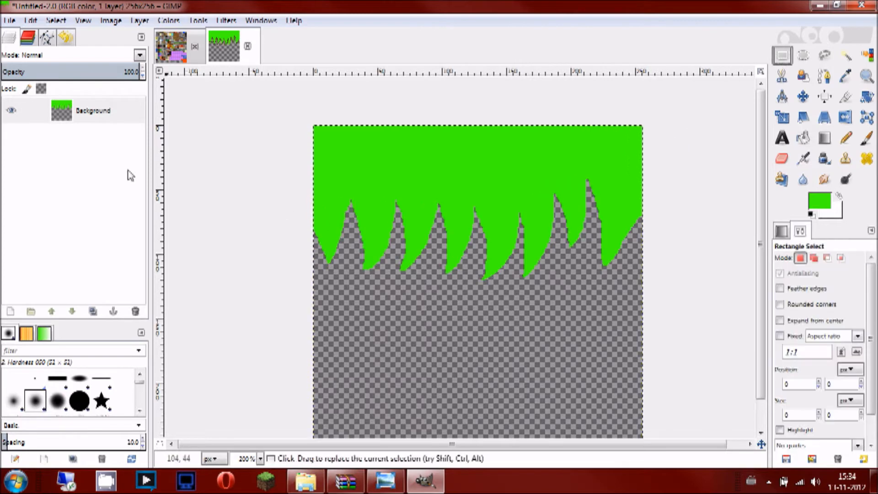
Step: Add a new transparent layer beneath the green fringe layer and fill it with black
right_click(87, 118)
click(121, 142)
click(132, 221)
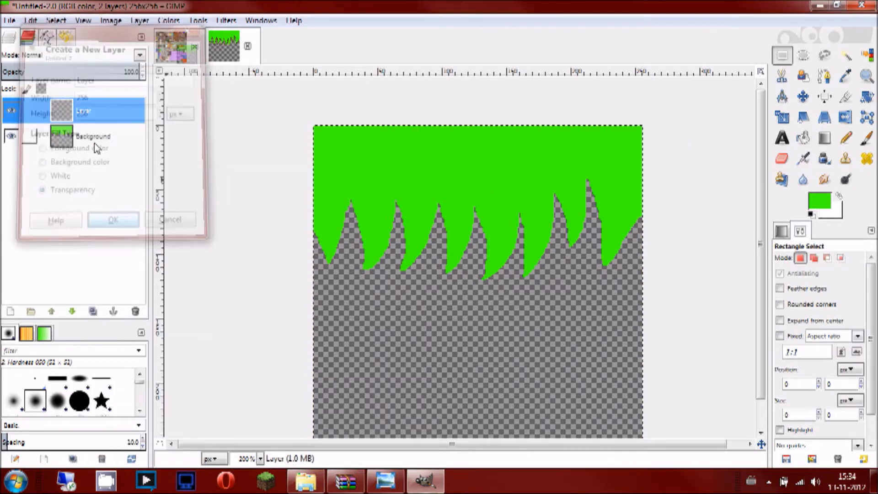
click(821, 202)
drag(485, 114, 437, 181)
click(640, 202)
click(804, 138)
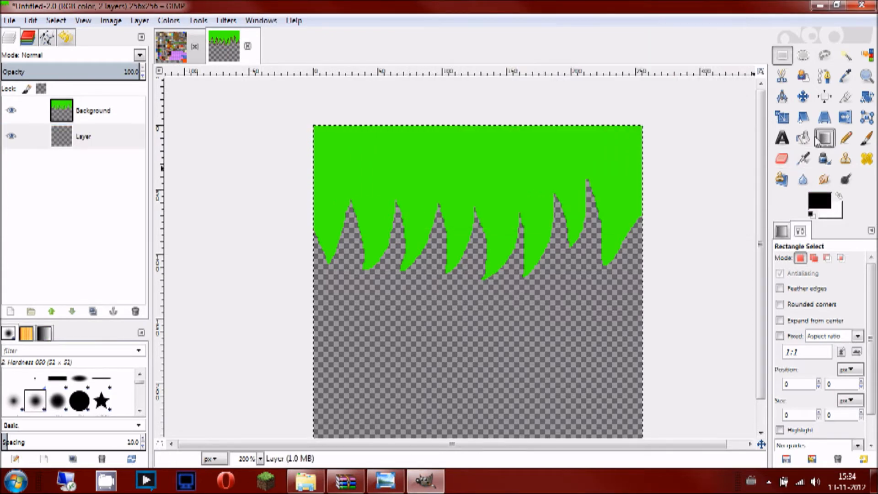
click(486, 245)
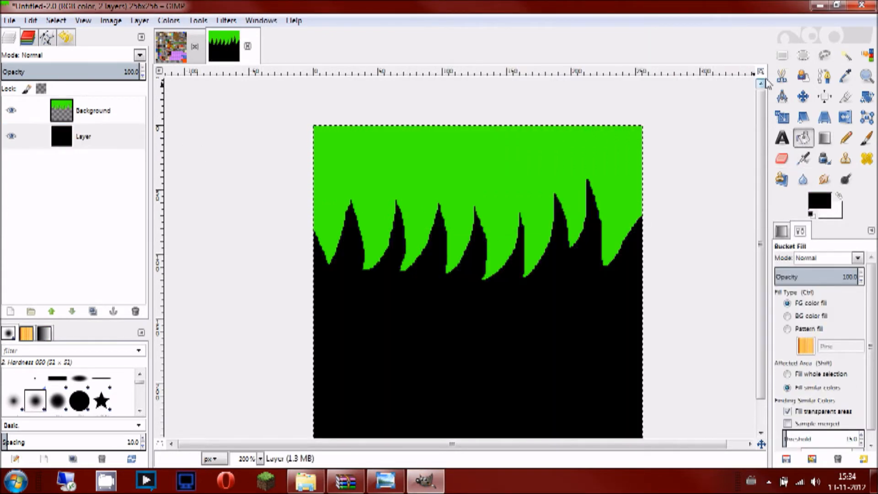
click(782, 55)
Step: Compare the fringe's height at the left and right canvas edges using a rectangular selection about 275 × 50 px across the image
key(1)
scroll(573, 147, up, 3)
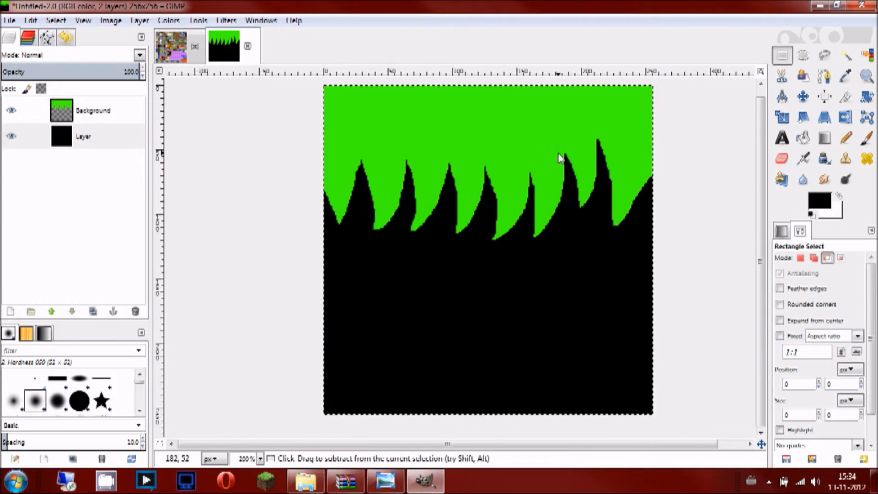
scroll(556, 225, down, 3)
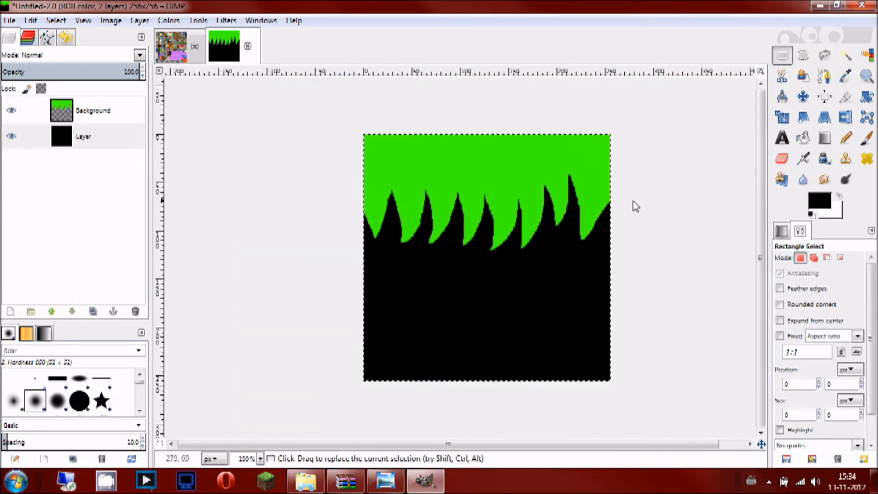
scroll(375, 213, up, 3)
scroll(374, 213, up, 3)
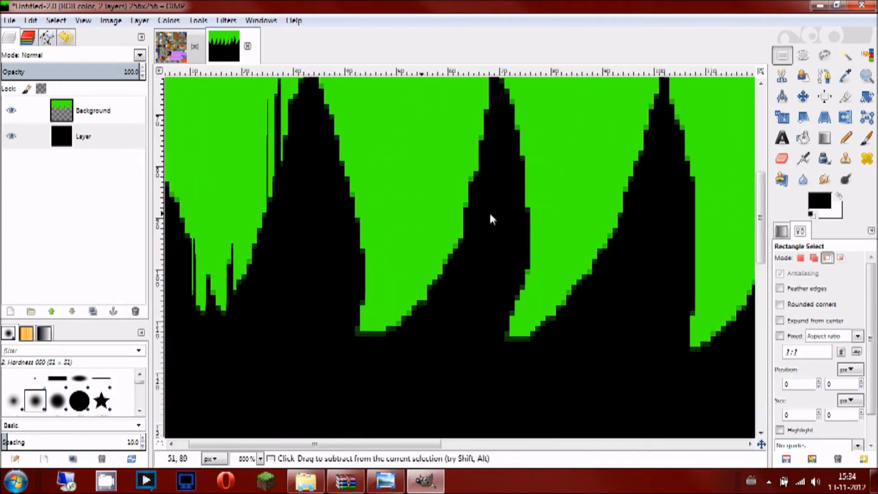
drag(410, 173, 589, 108)
scroll(337, 166, down, 3)
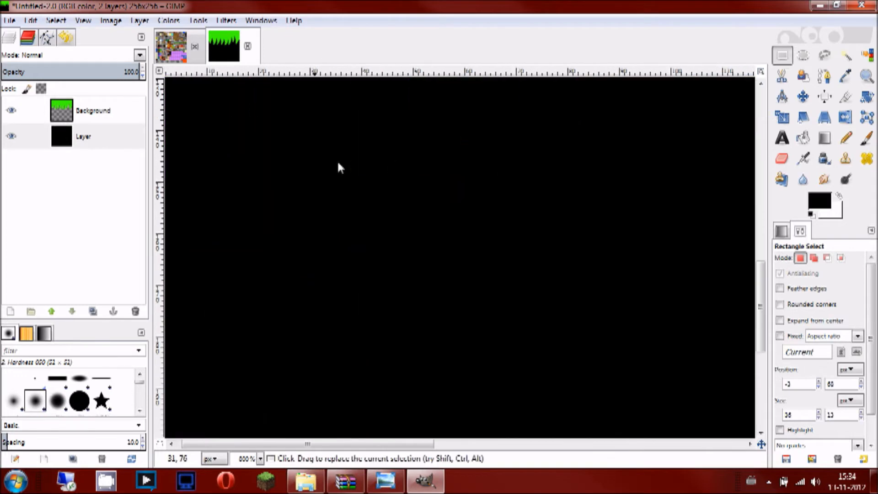
drag(280, 204, 746, 201)
drag(602, 185, 630, 94)
drag(549, 207, 569, 184)
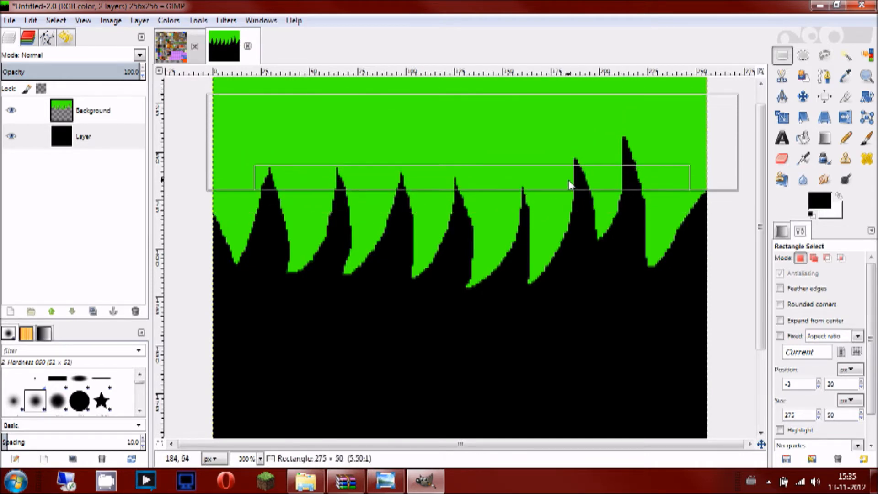
click(569, 183)
scroll(500, 210, up, 3)
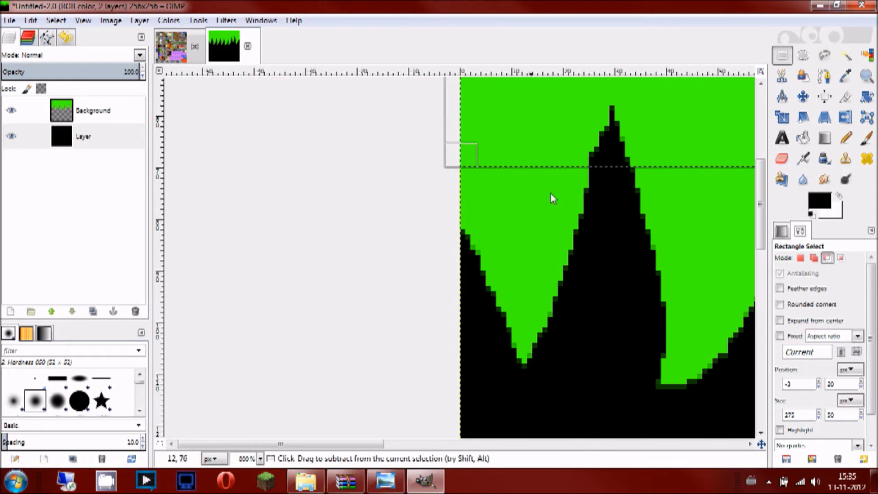
Step: Select a sliver along the fringe's left edge with Free Select and delete it from the Background layer
key(e)
key(f)
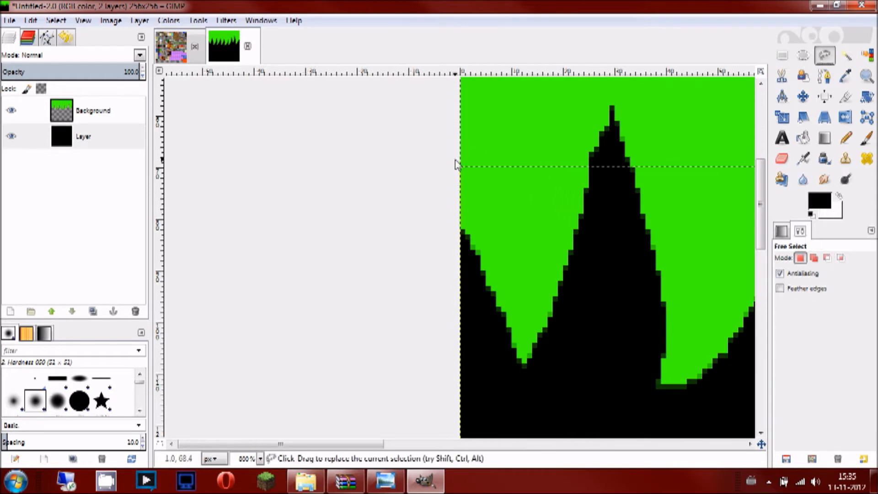
click(455, 159)
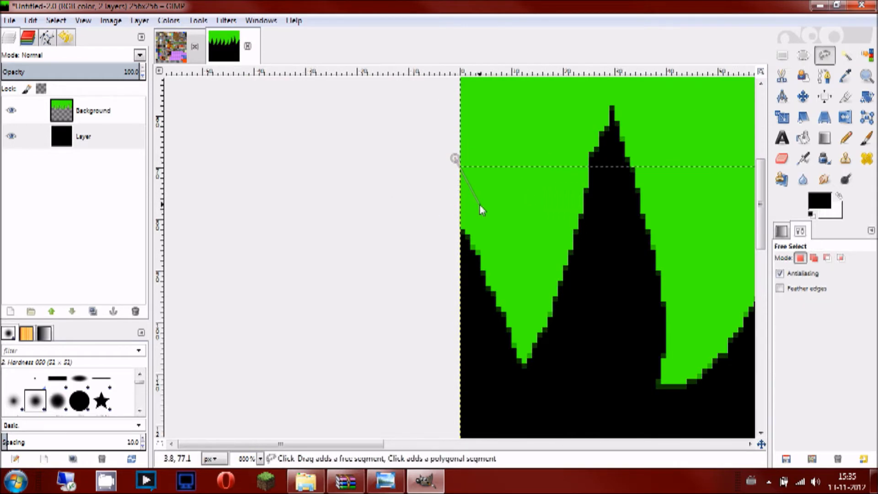
click(499, 275)
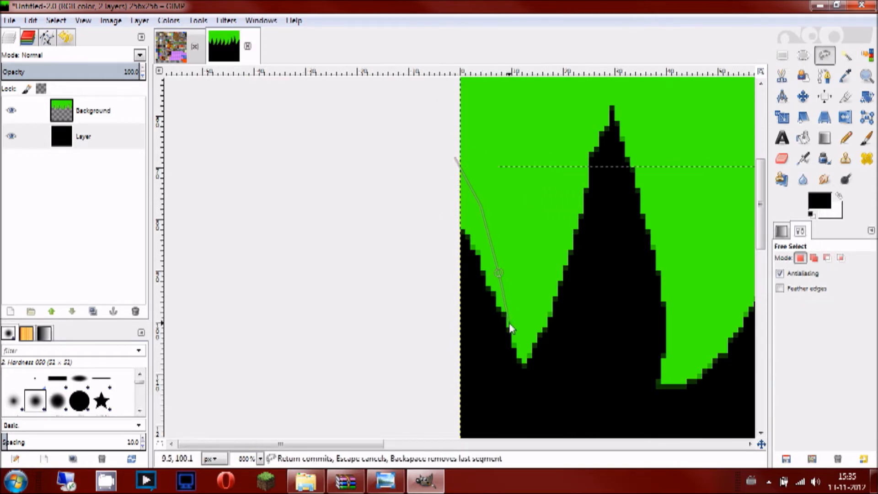
click(455, 159)
click(84, 115)
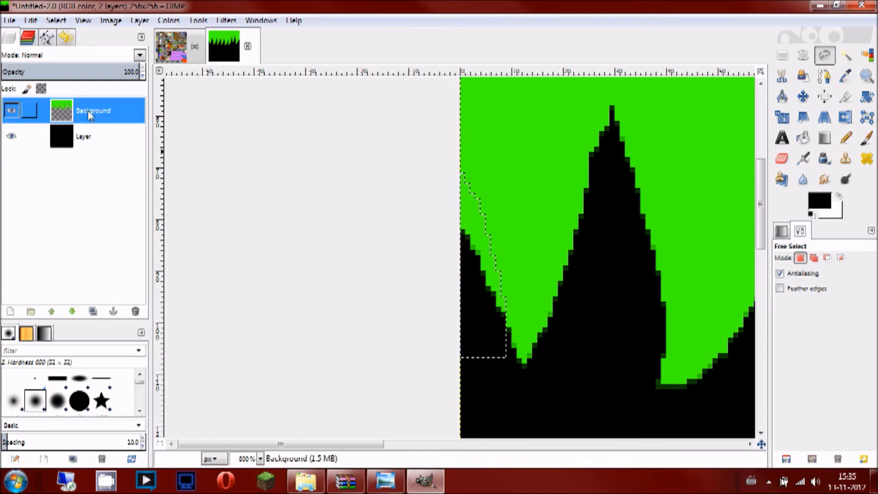
key(1)
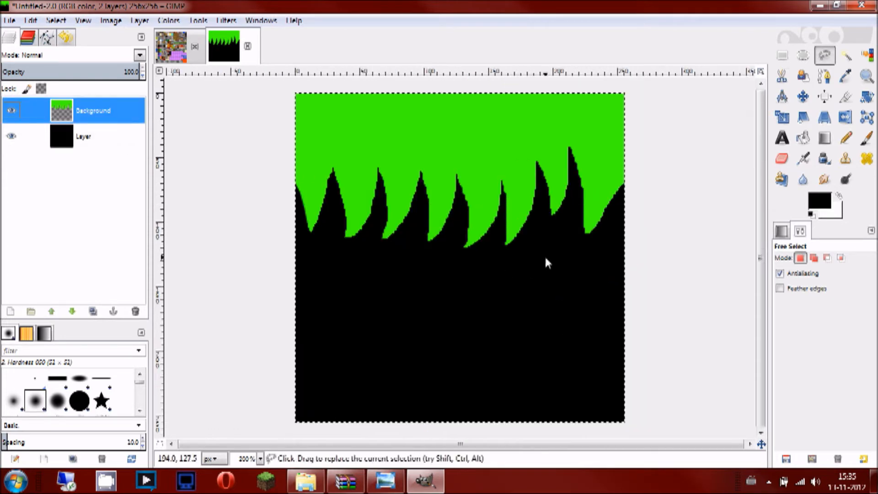
scroll(480, 248, down, 2)
scroll(457, 256, up, 2)
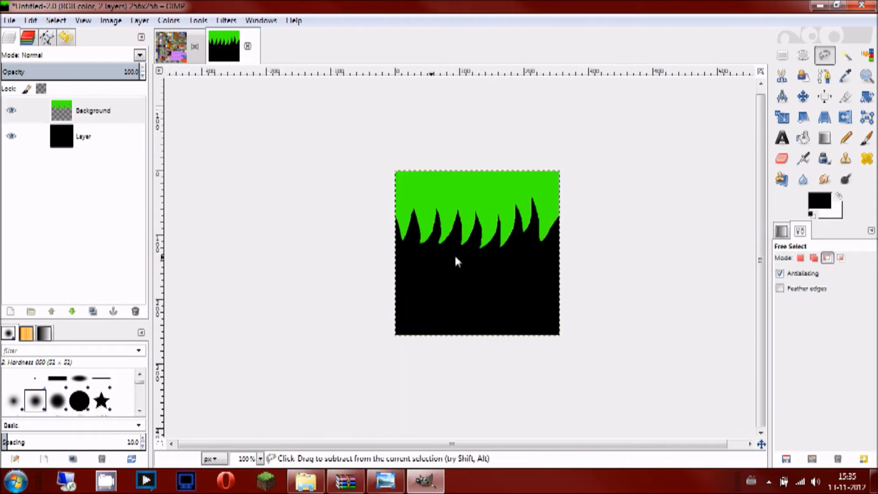
scroll(558, 220, up, 1)
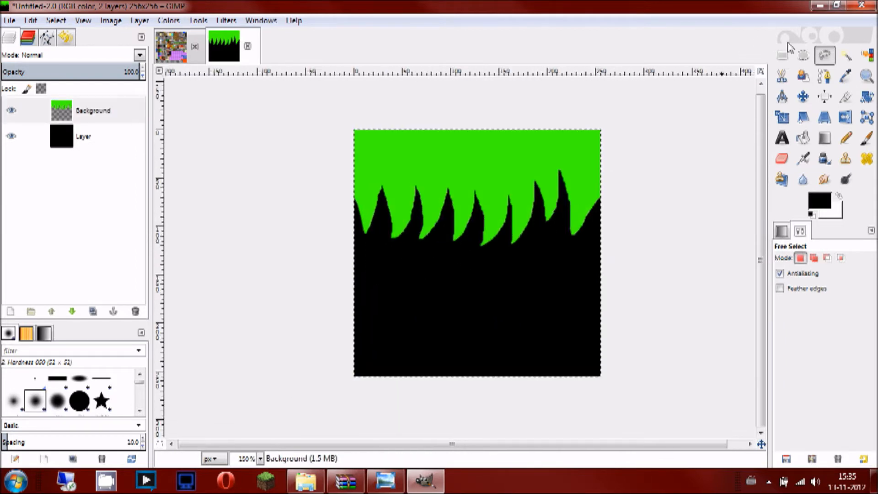
Step: Clear the whole green fringe from the Background layer
key(r)
click(110, 121)
key(Delete)
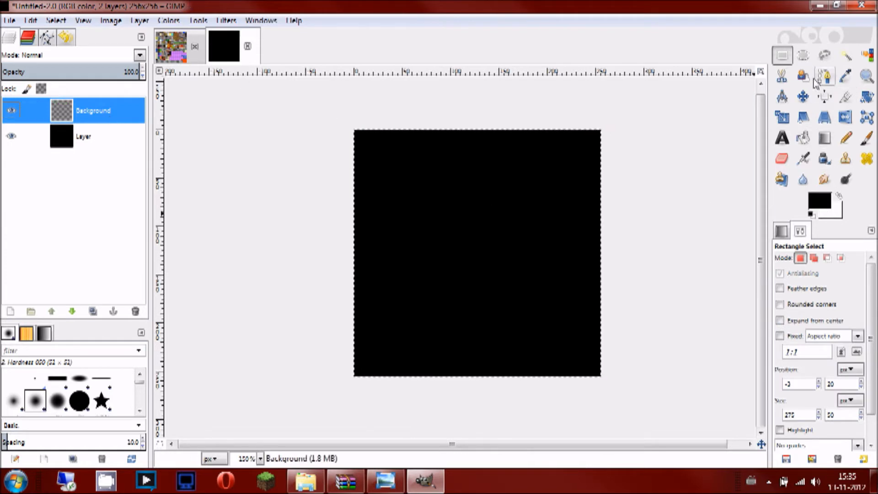
Step: Outline a new fringe with Free Select, using narrower zigzags down to about 100 px and closing around the top edge
click(825, 55)
drag(321, 162, 357, 203)
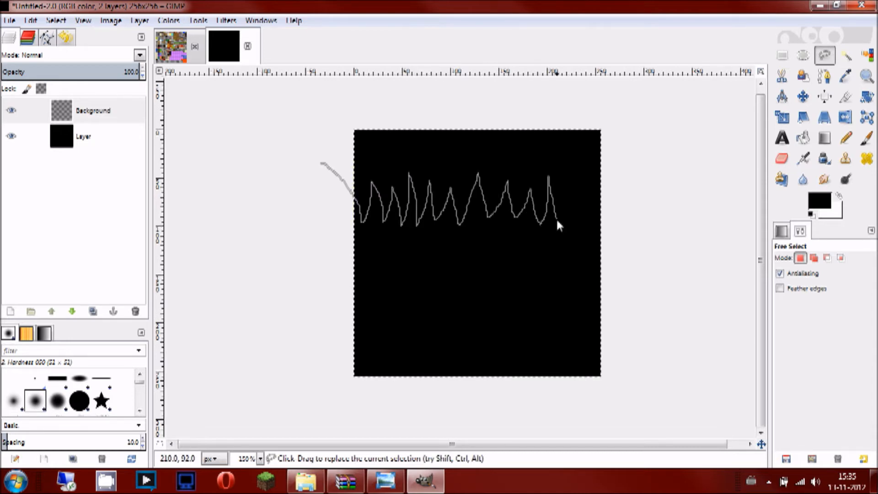
mouse_move(574, 175)
mouse_down()
mouse_move(577, 223)
mouse_move(594, 185)
mouse_move(603, 200)
mouse_up()
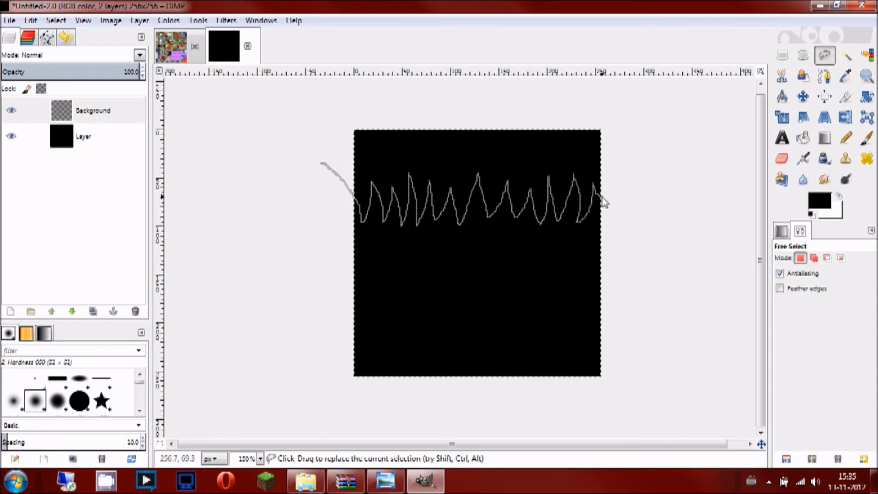
drag(614, 167, 496, 115)
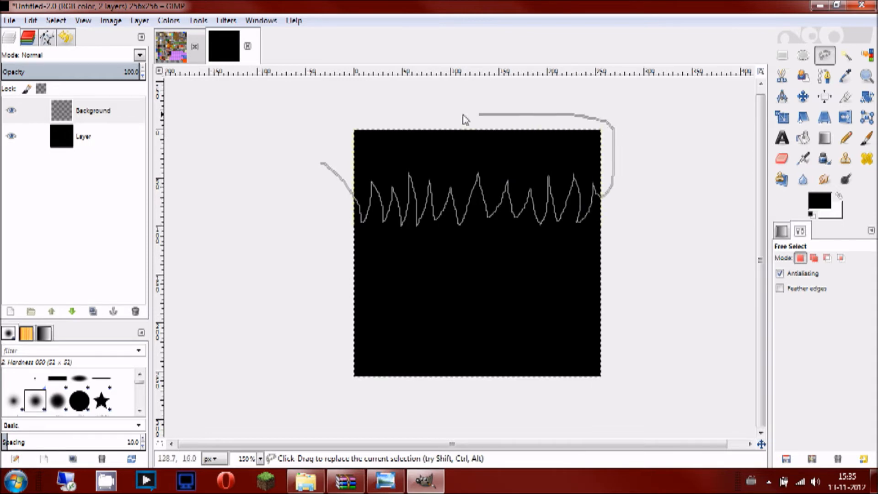
drag(311, 162, 320, 163)
click(319, 163)
scroll(380, 228, down, 1)
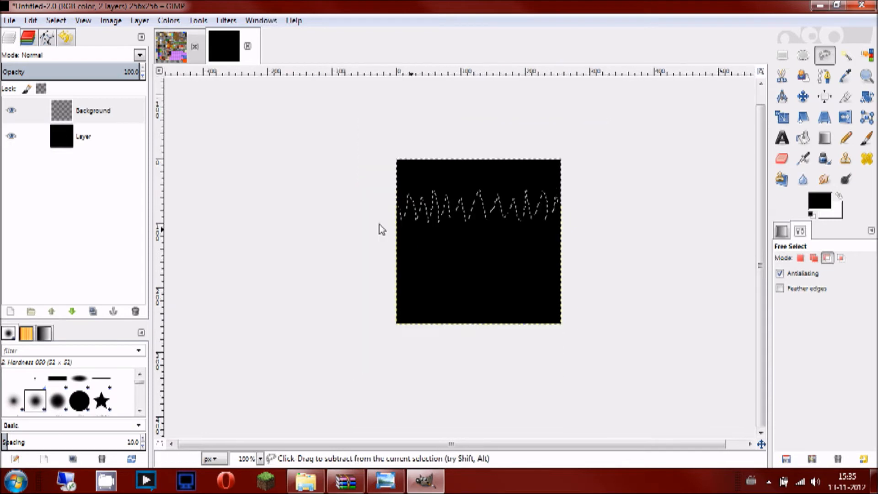
scroll(373, 218, up, 2)
Step: Set the foreground to a lighter green and bucket-fill the fringe selection on the Background layer
click(91, 110)
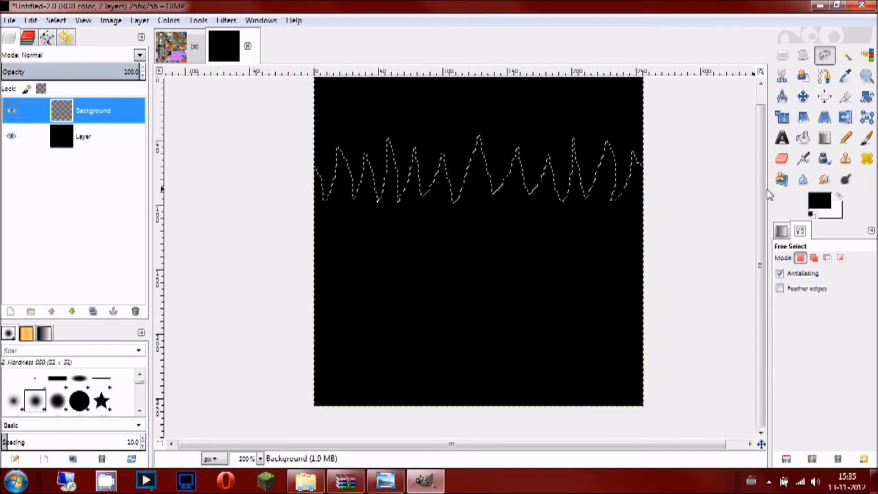
click(829, 203)
click(536, 123)
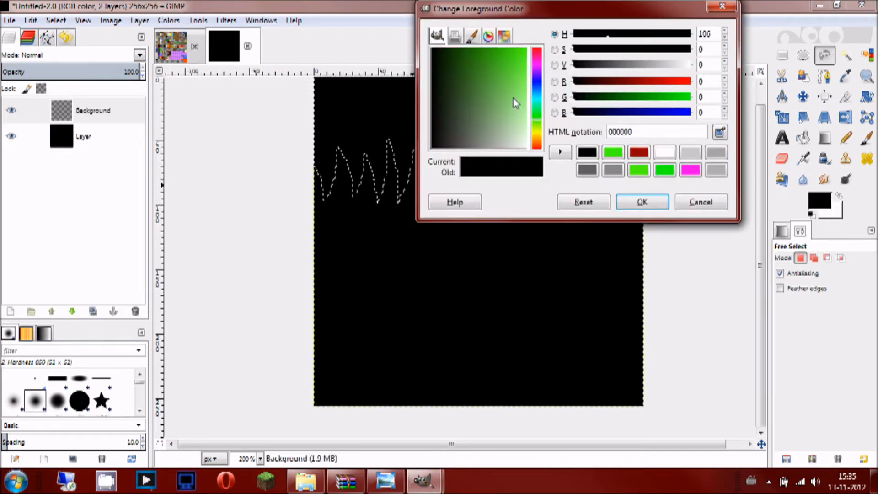
drag(519, 108, 559, 78)
click(642, 202)
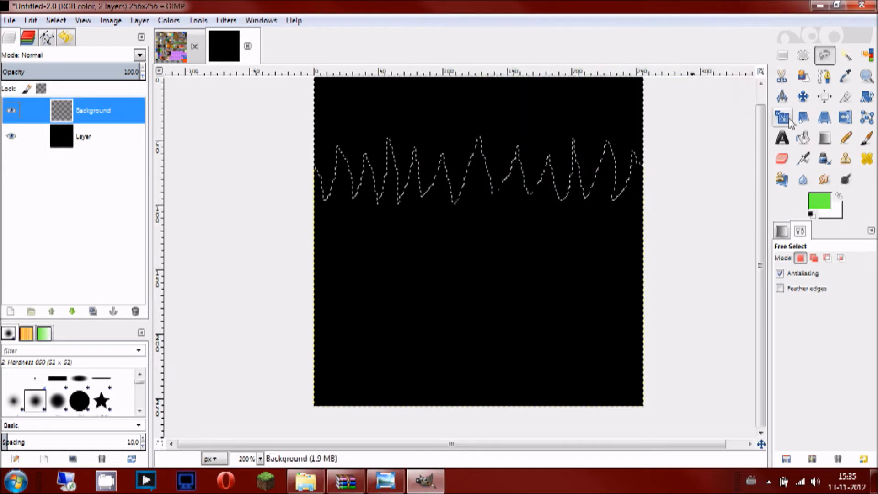
click(798, 139)
click(563, 118)
key(minus)
key(minus)
key(minus)
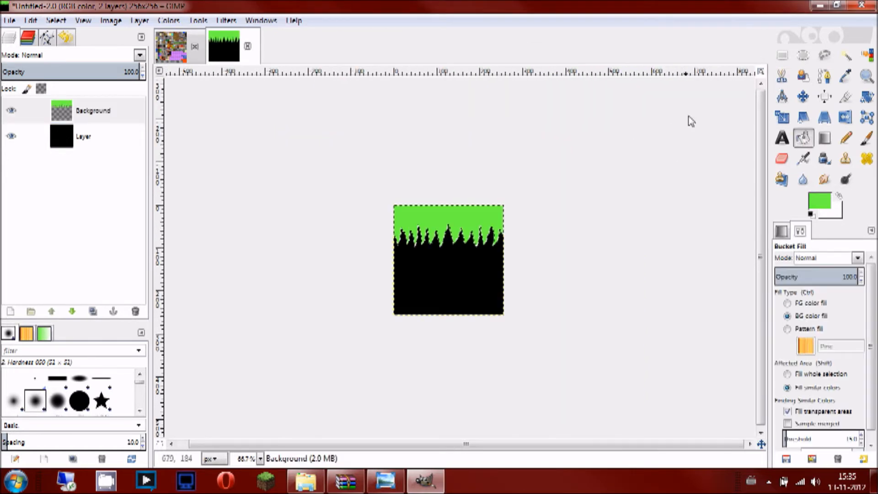
Step: Check how the new fringe's two side edges line up, using a rectangular selection about 315 × 76 px as a height guide
click(782, 55)
scroll(308, 216, up, 2)
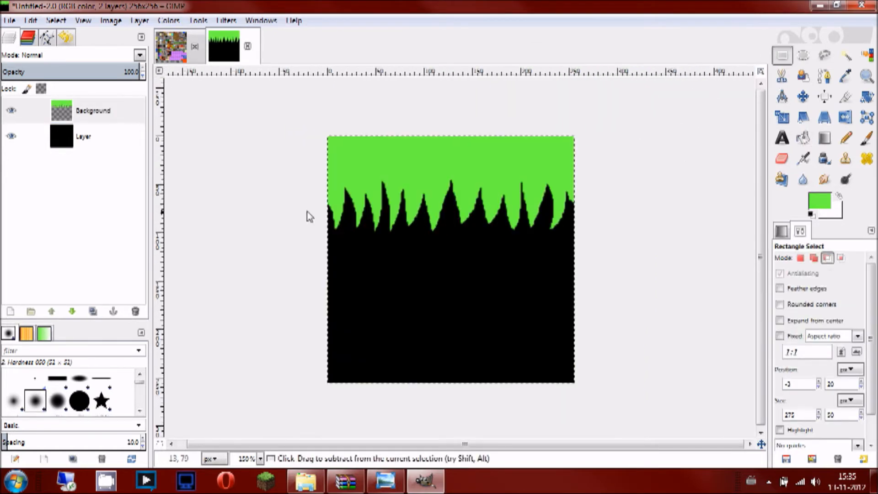
drag(287, 129, 592, 204)
scroll(443, 194, up, 5)
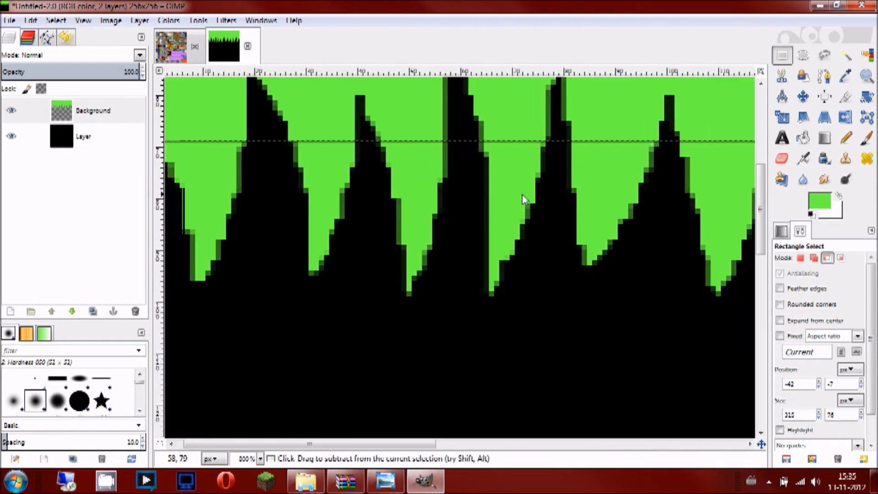
scroll(617, 198, right, 10)
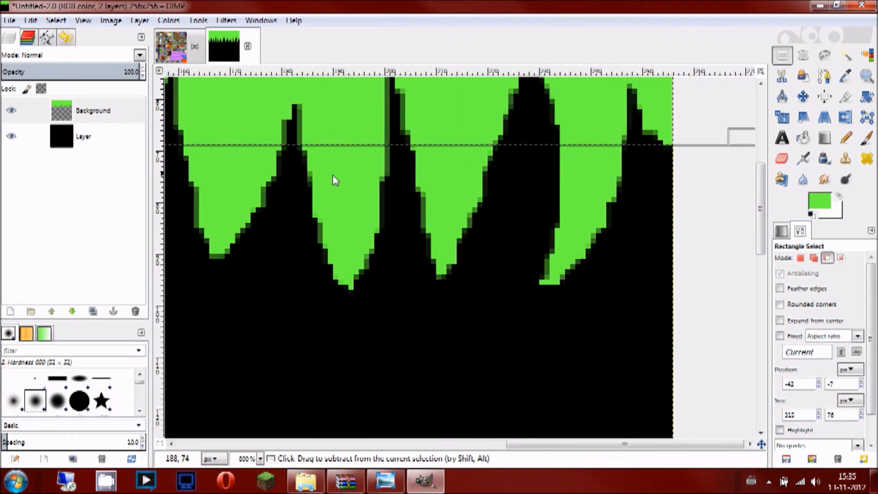
scroll(387, 181, down, 5)
scroll(419, 243, up, 1)
scroll(407, 240, up, 1)
scroll(419, 294, up, 1)
scroll(388, 294, down, 3)
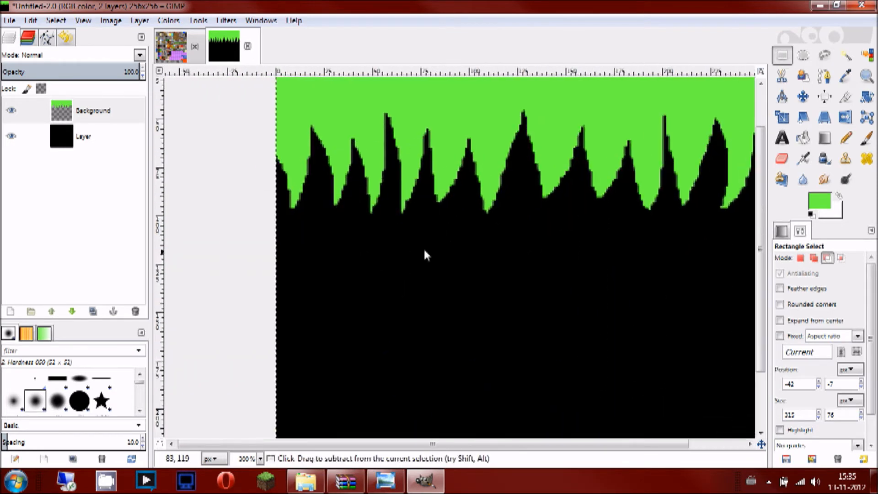
Step: Scale the image to 64 × 64 px with interpolation set to None
click(102, 112)
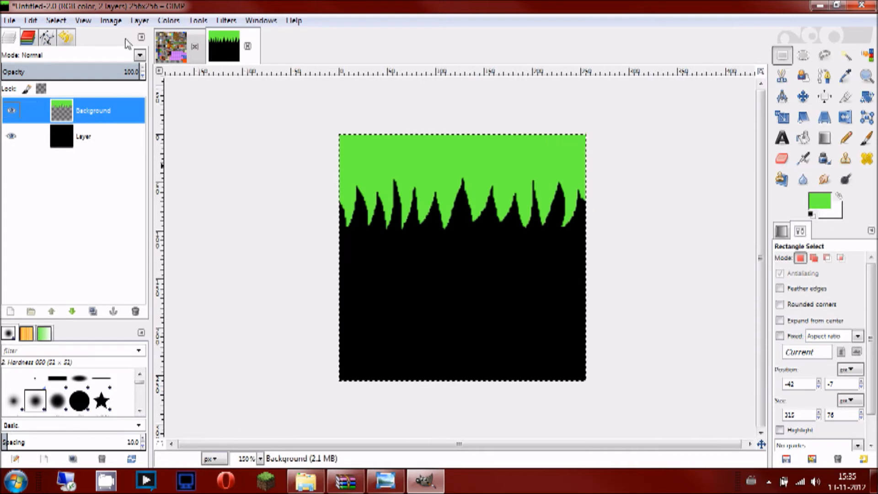
click(112, 20)
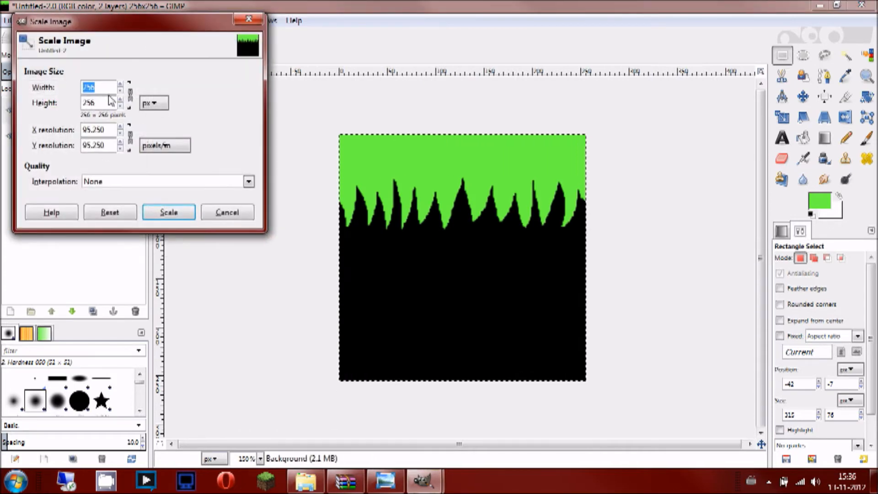
key(Return)
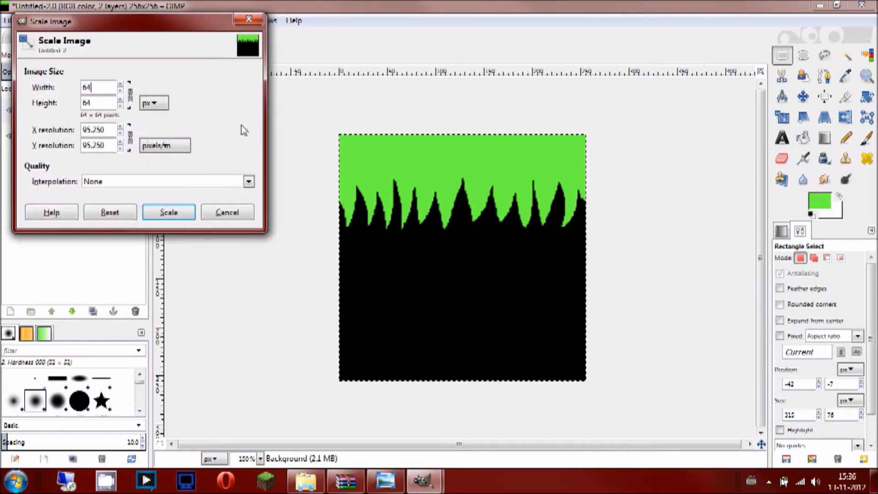
click(148, 210)
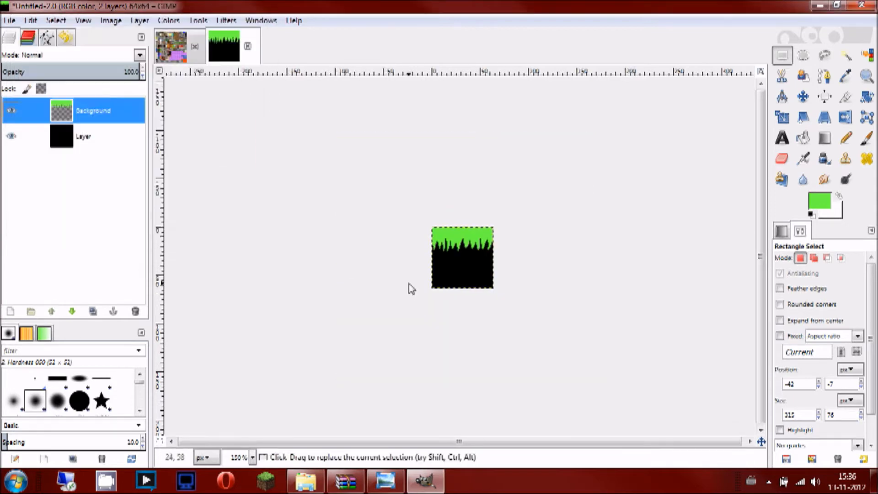
scroll(409, 283, up, 6)
scroll(451, 229, down, 2)
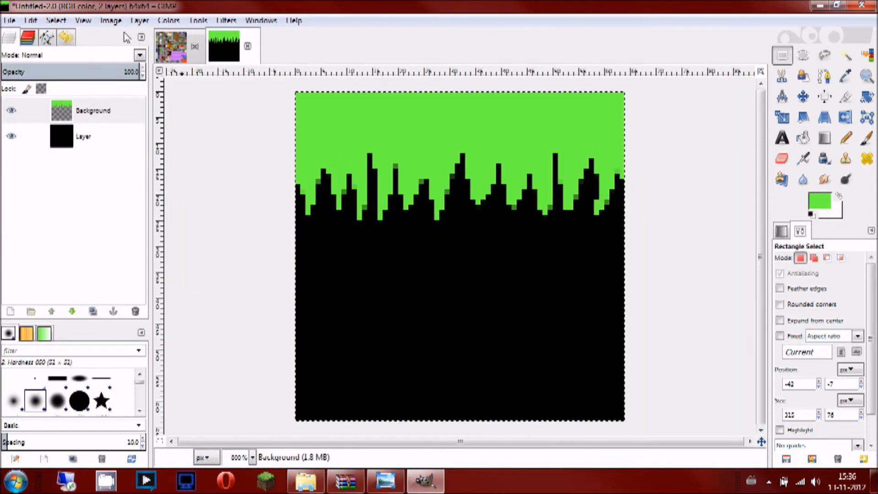
Step: Turn the semi-transparent pixels along the Background layer's fringe edge into hard edges using the layer's transparency threshold
click(103, 21)
mouse_move(139, 21)
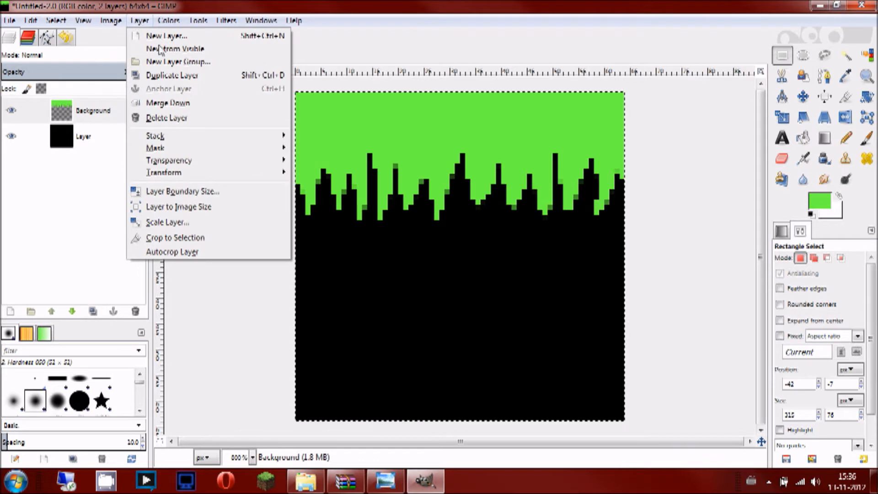
mouse_move(192, 161)
click(350, 214)
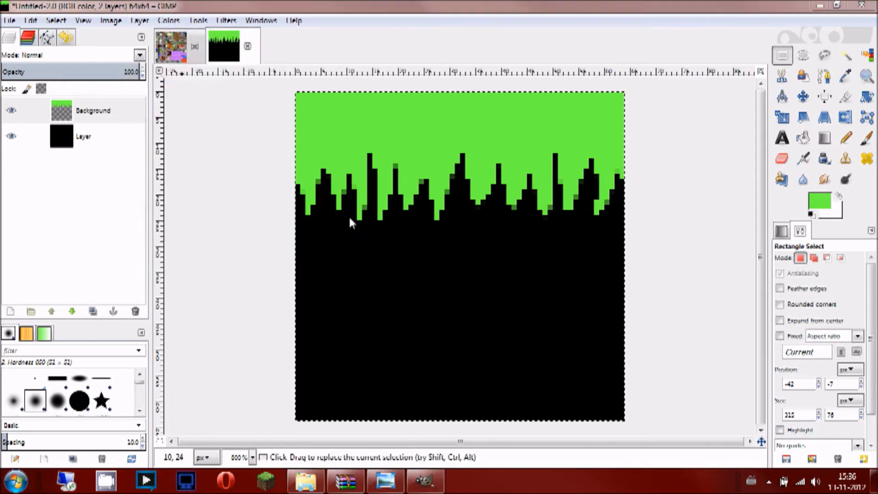
click(132, 184)
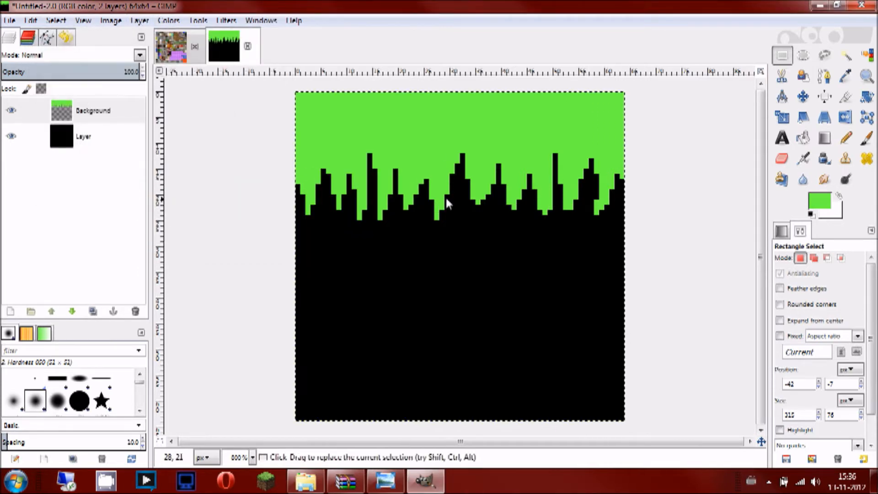
ctrl+scroll(462, 195, up, 5)
ctrl+scroll(461, 192, down, 5)
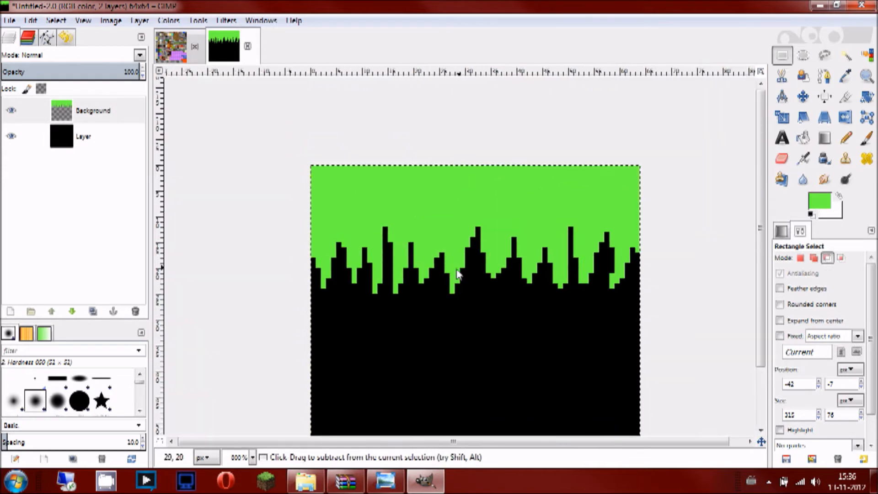
ctrl+scroll(439, 192, up, 3)
ctrl+scroll(402, 193, down, 1)
ctrl+scroll(403, 192, down, 3)
Step: Add a new transparent layer above the green Background layer
right_click(101, 112)
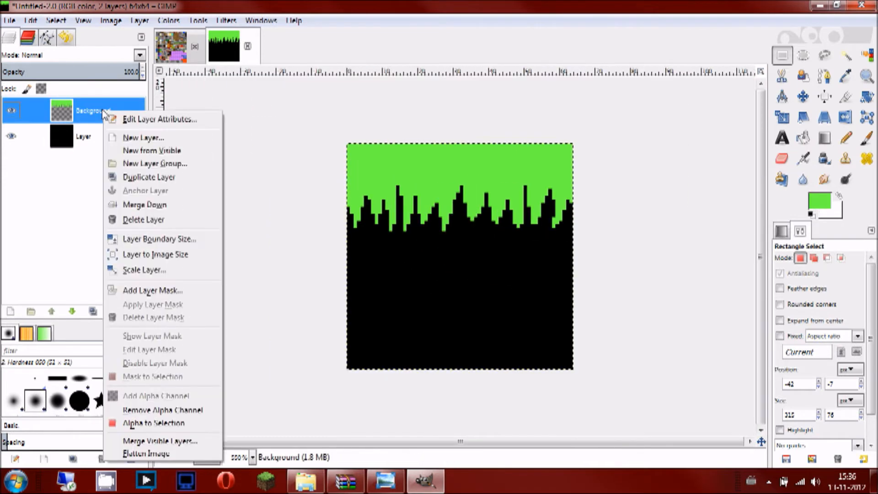
click(137, 136)
click(147, 255)
Step: Copy the 64 × 64 px stone tile at position 0, 0 of the terrain.png image
click(180, 53)
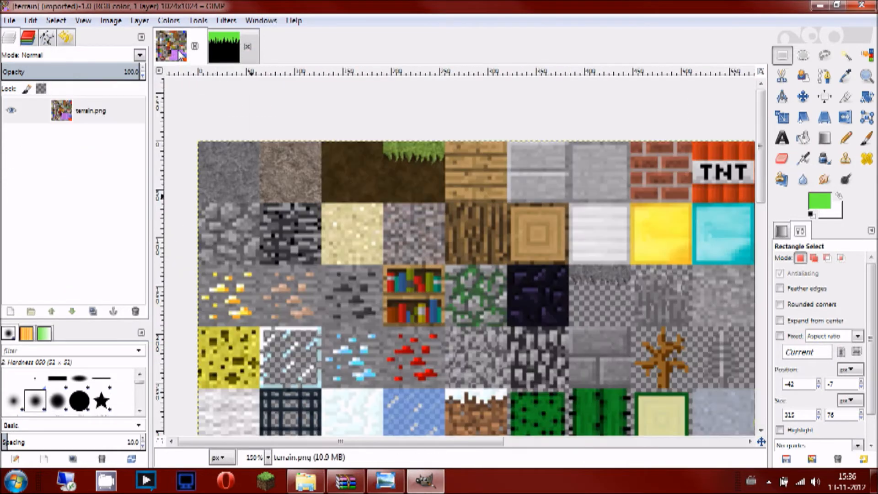
scroll(449, 147, left, 3)
ctrl+scroll(448, 147, up, 5)
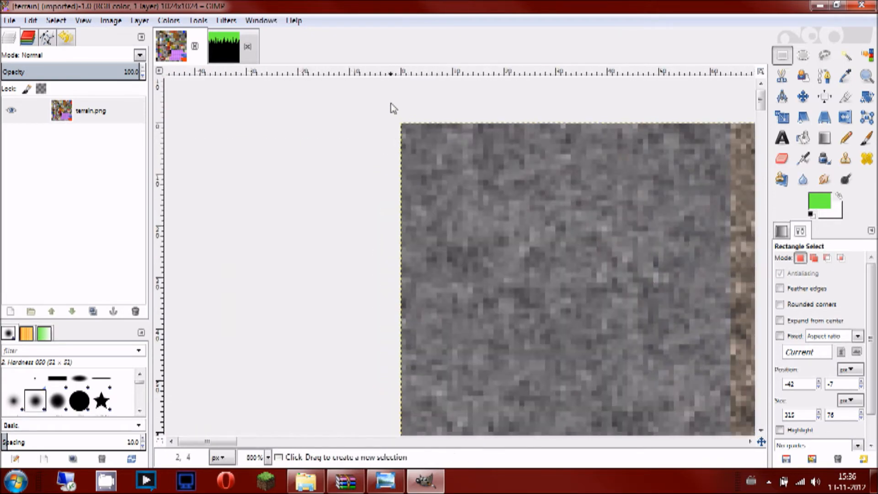
drag(402, 130, 706, 433)
ctrl+scroll(610, 291, up, 1)
ctrl+scroll(611, 292, up, 5)
scroll(637, 369, down, 3)
scroll(637, 369, right, 4)
drag(442, 204, 600, 347)
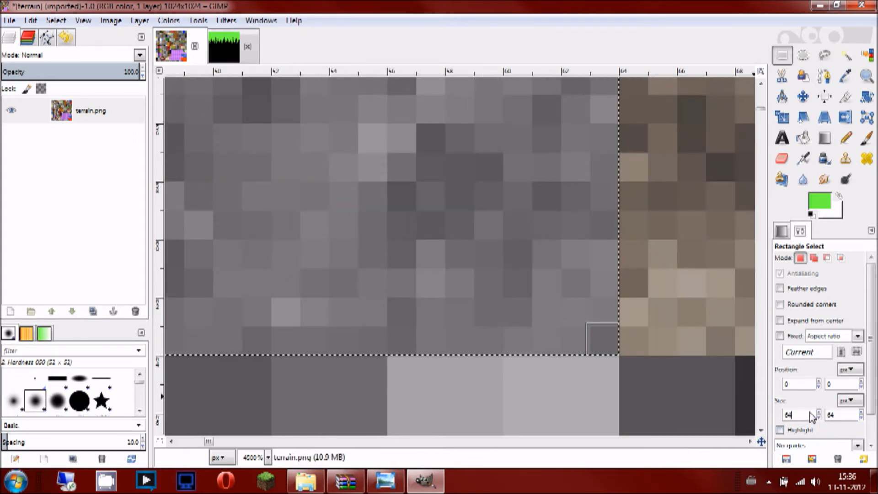
ctrl+scroll(578, 293, down, 5)
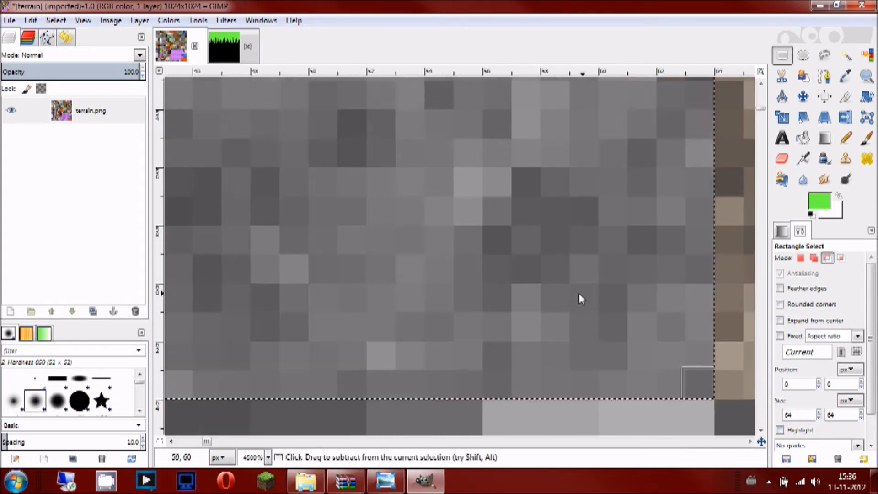
click(101, 119)
key(ctrl+c)
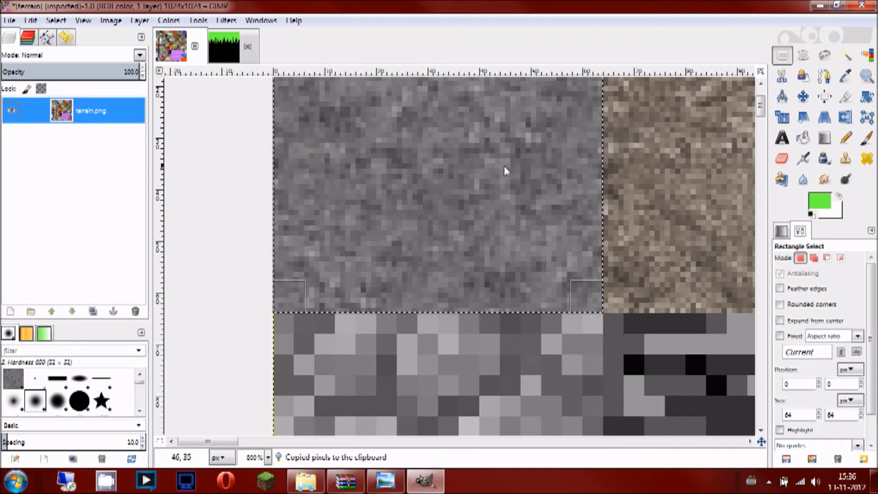
Step: Paste the copied stone tile into the fringe image and anchor it on the new empty layer
ctrl+scroll(567, 221, down, 2)
ctrl+scroll(542, 258, down, 2)
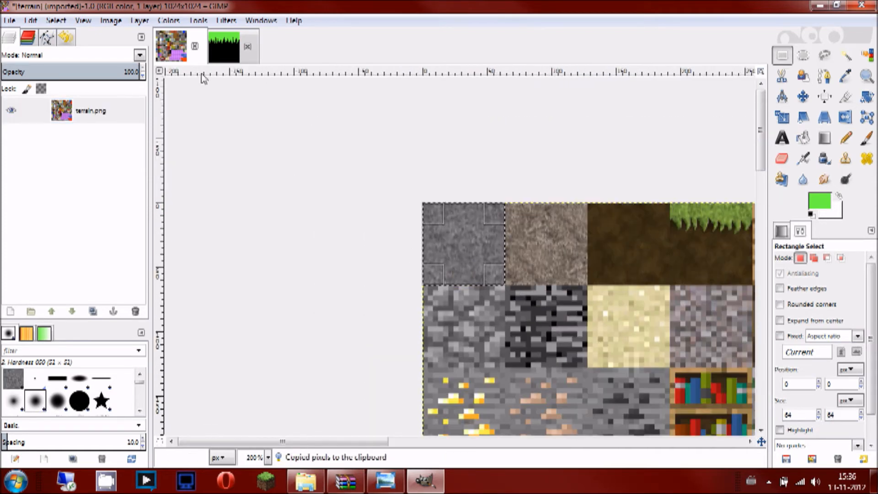
click(233, 61)
click(81, 120)
key(ctrl+v)
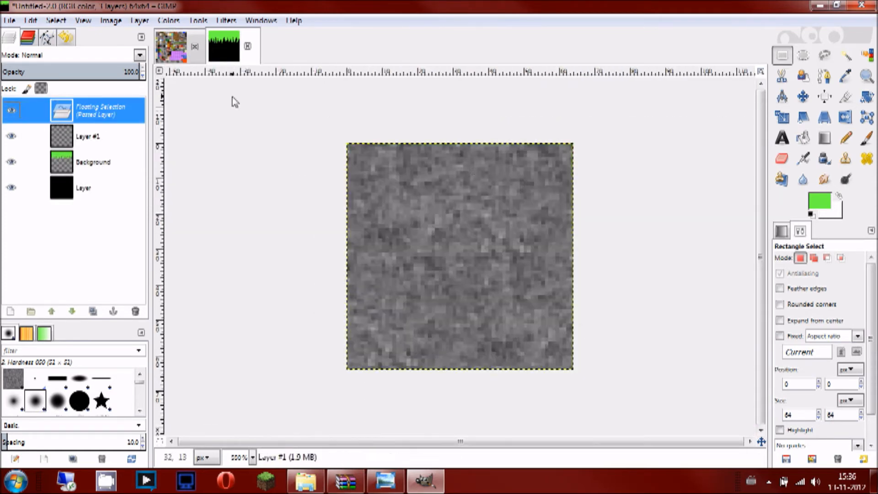
click(686, 137)
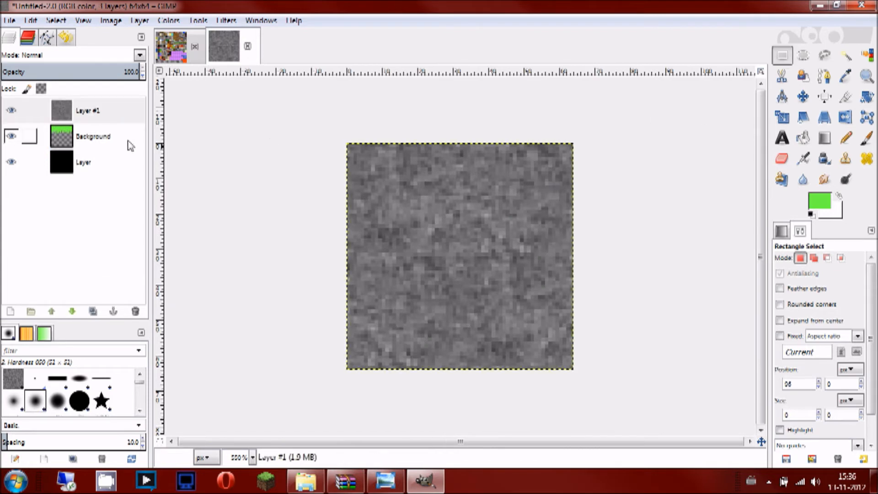
Step: Select the Background layer's transparent area by color and delete that area from the stone layer, leaving a stone-textured fringe
click(130, 146)
click(867, 55)
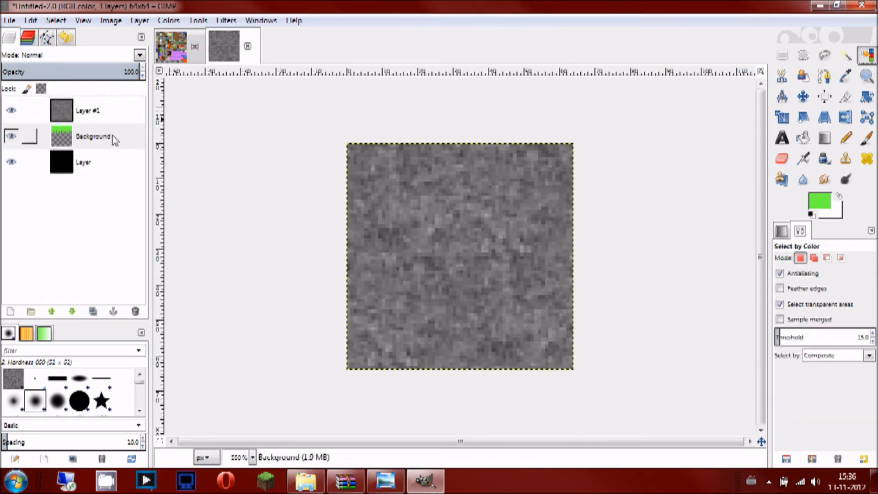
click(98, 140)
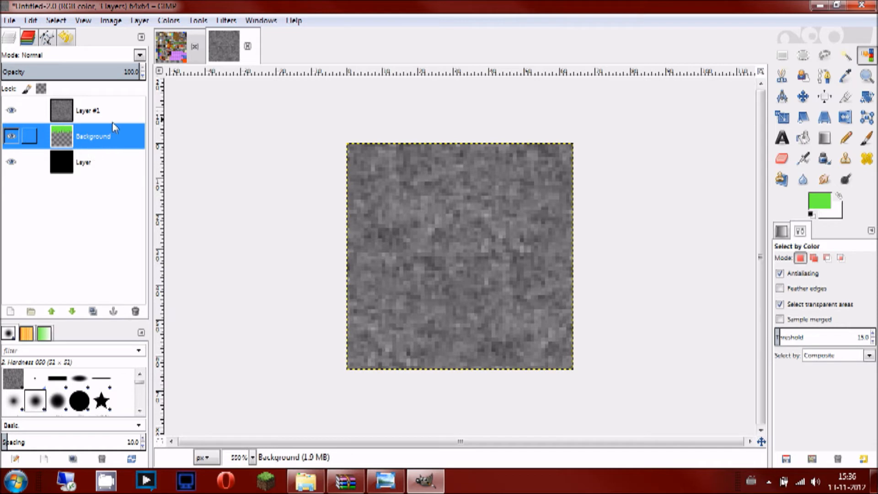
click(438, 294)
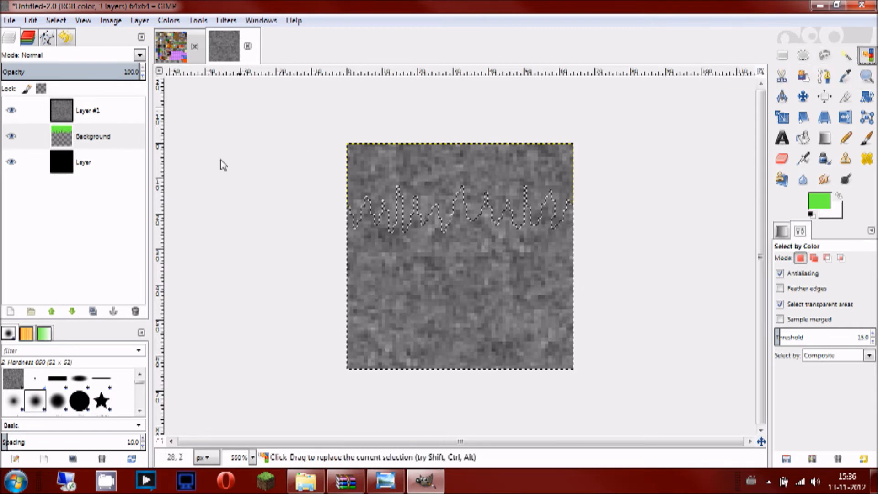
click(93, 137)
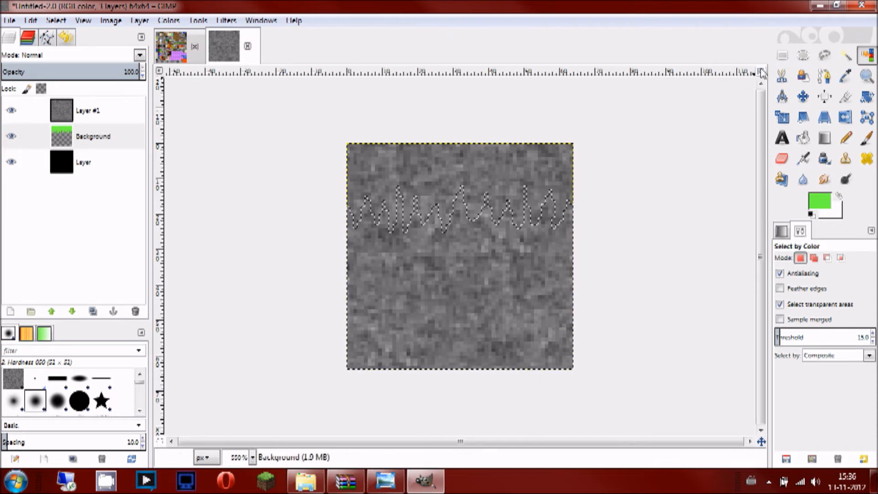
key(r)
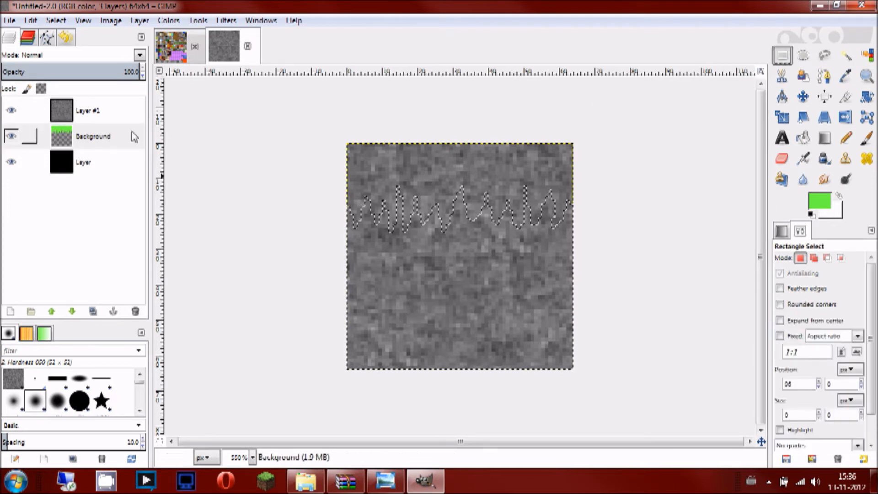
click(126, 109)
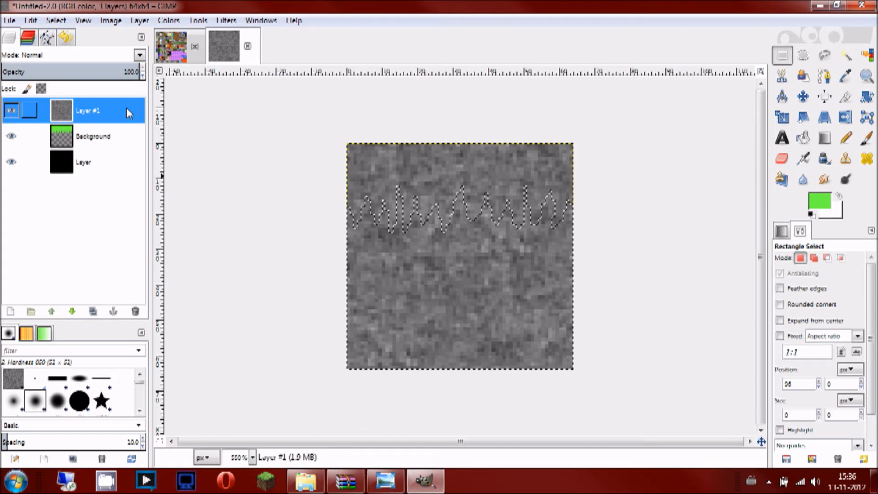
key(Delete)
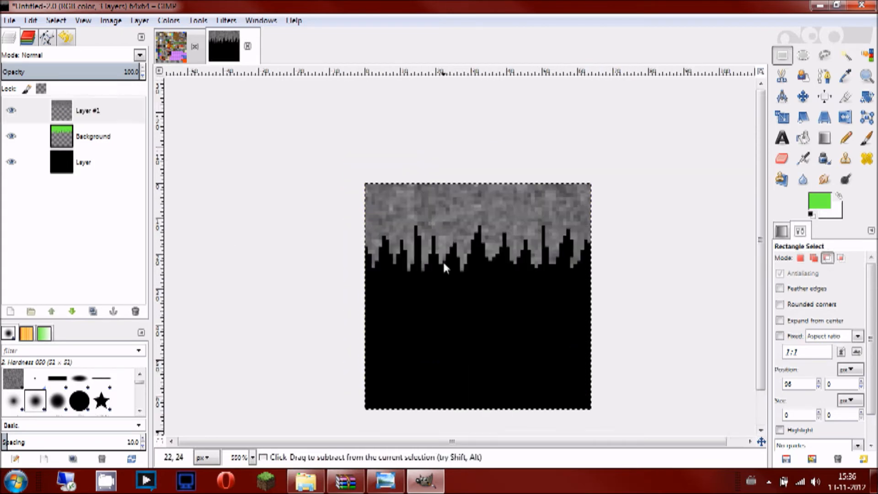
scroll(442, 260, up, 2)
scroll(274, 226, down, 1)
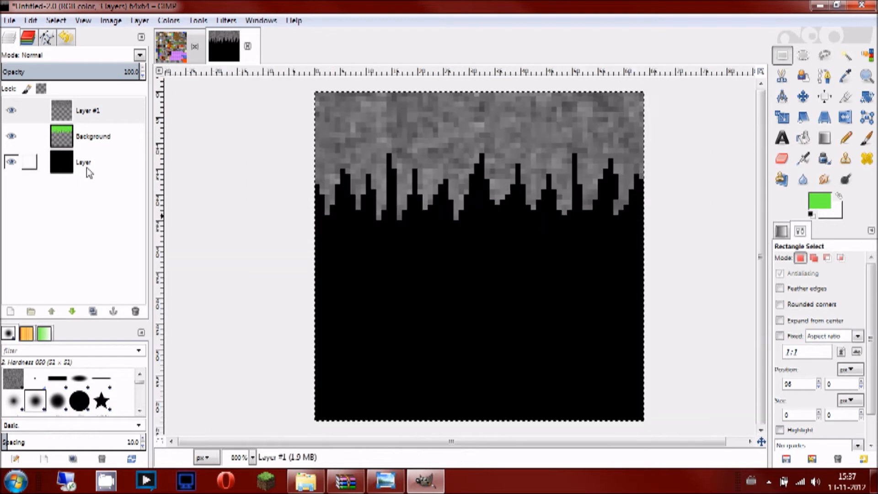
Step: Delete the green Background layer and make the stone fringe layer active
right_click(102, 145)
click(140, 251)
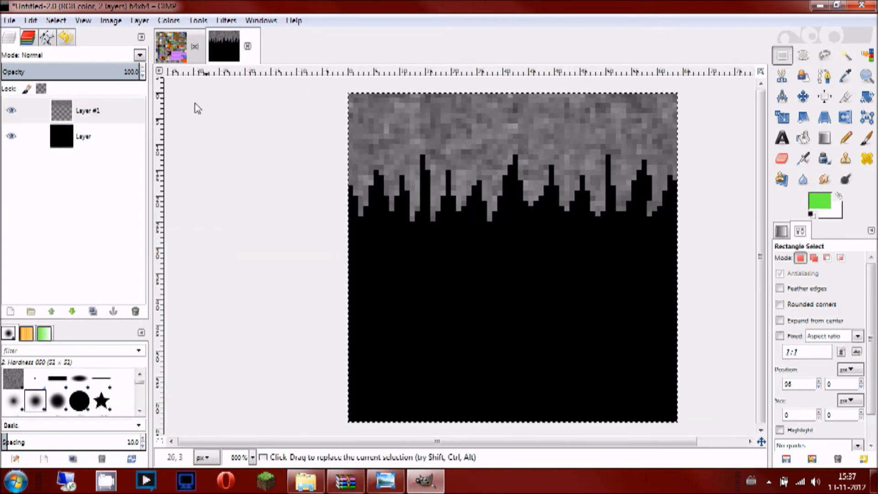
click(91, 110)
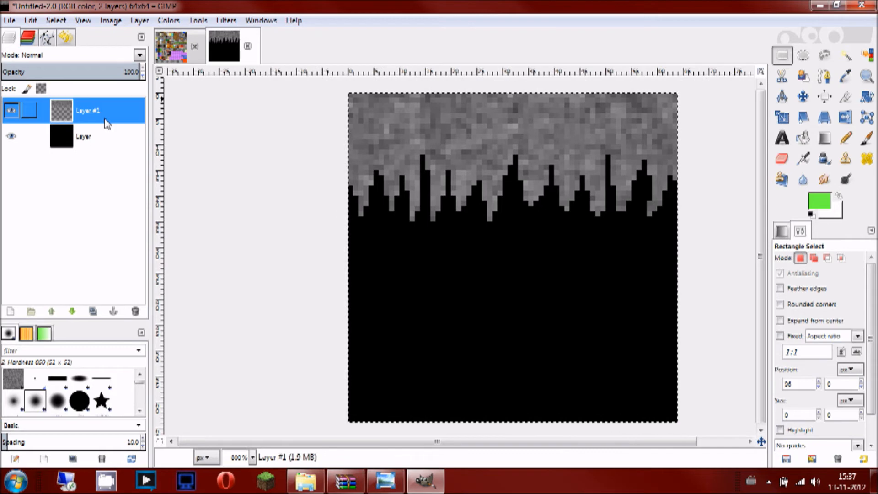
Step: Set up the Dodge / Burn tool with brush size 8, opacity about 50 and type Burn
click(846, 182)
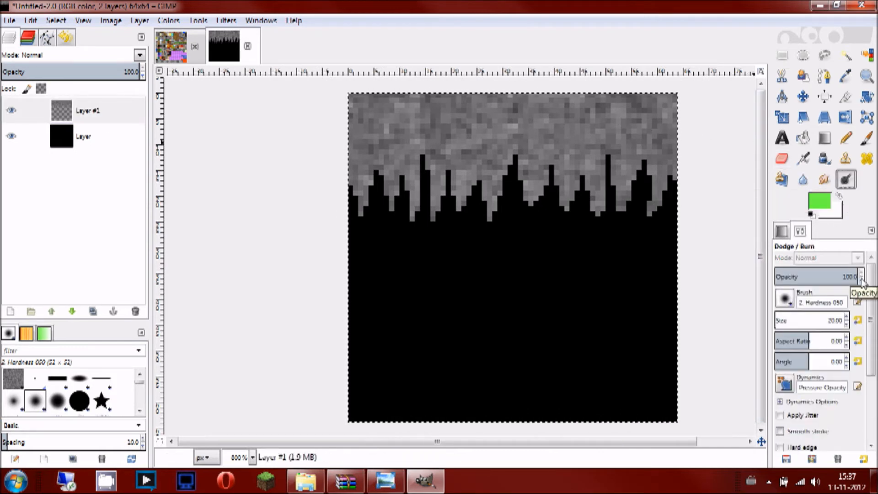
click(833, 322)
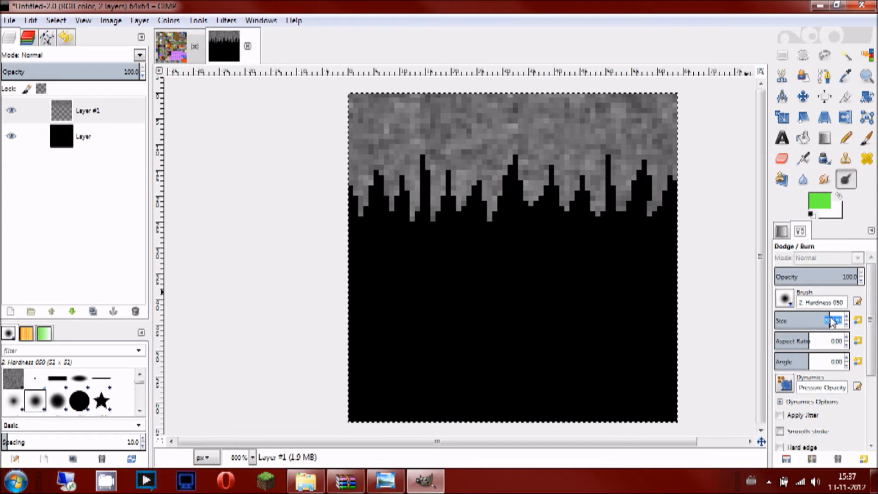
text(15)
key(Return)
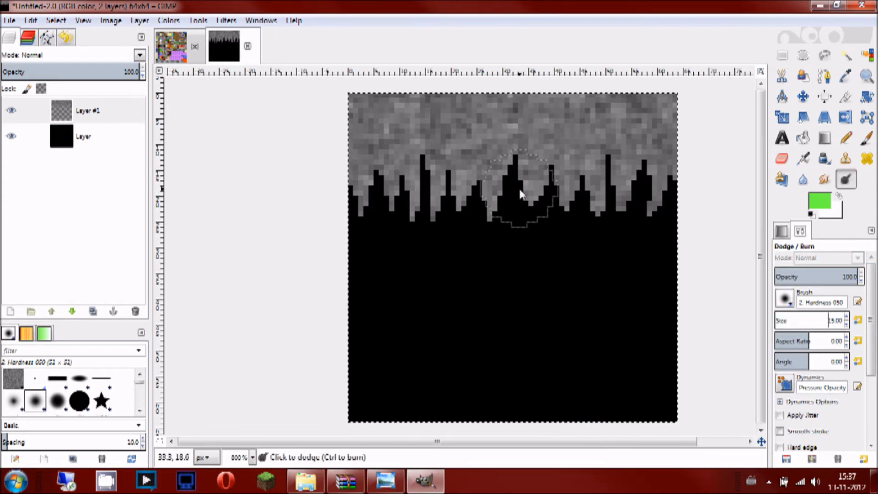
click(835, 320)
text(10)
key(Return)
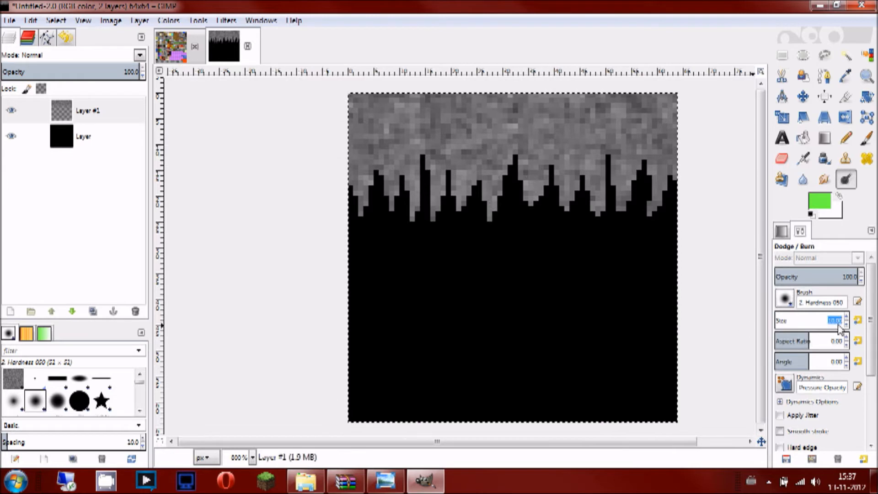
text(8)
key(Return)
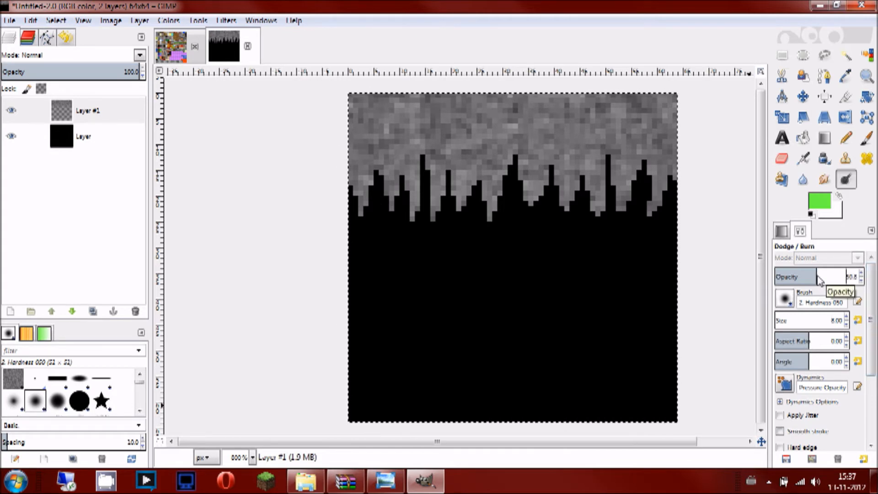
scroll(870, 289, down, 5)
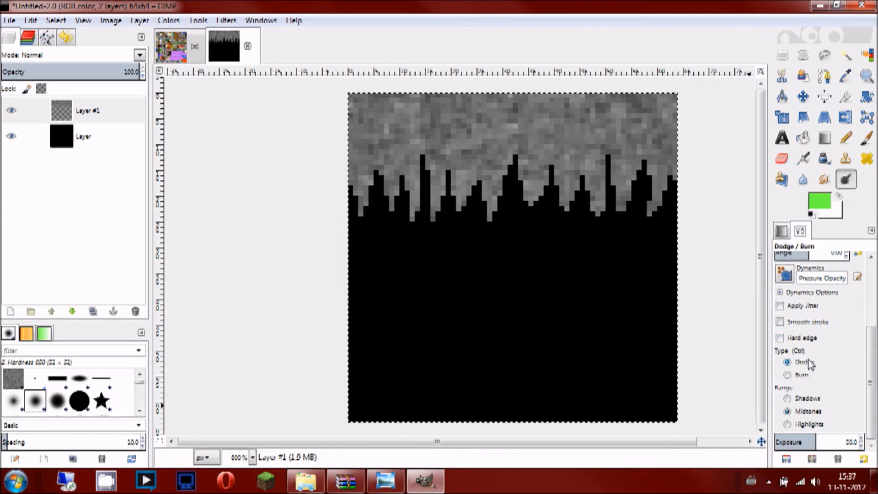
click(799, 375)
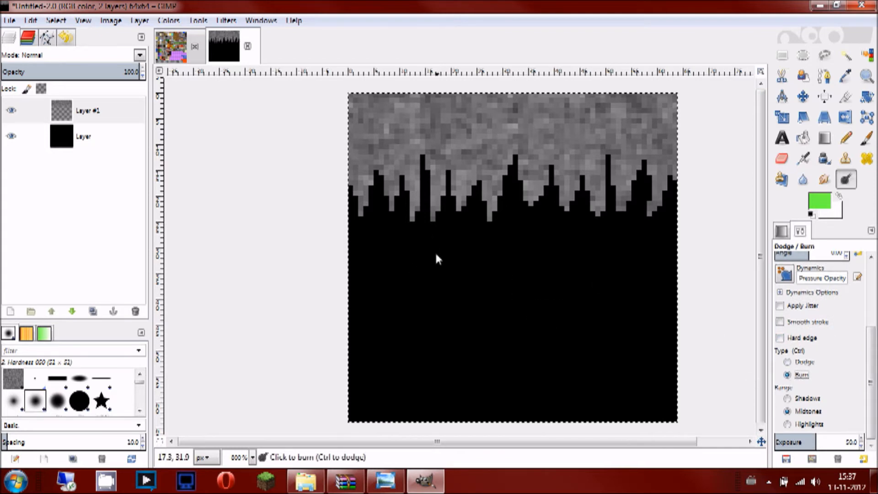
Step: Darken the tips and gaps of the fringe's spikes with burn strokes from the layer's left edge to its middle
ctrl+scroll(284, 263, up, 3)
mouse_move(270, 231)
mouse_down()
mouse_move(290, 315)
mouse_move(276, 333)
mouse_up()
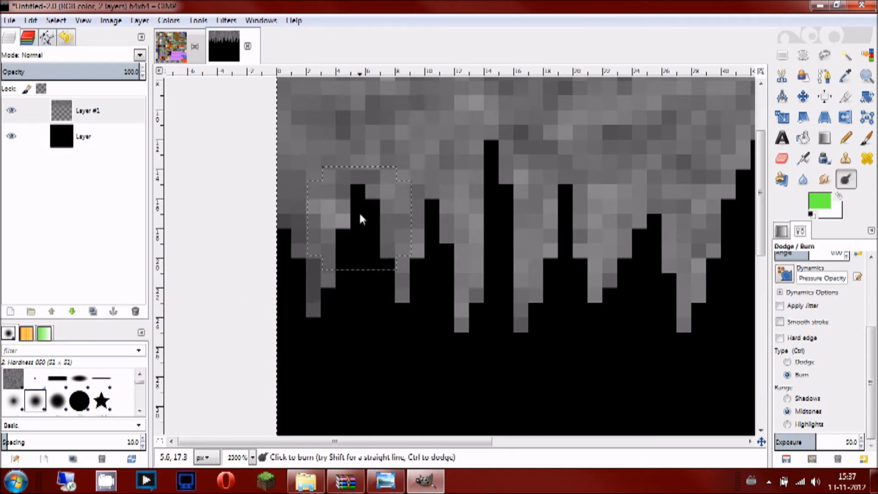
drag(370, 213, 396, 330)
drag(448, 259, 463, 356)
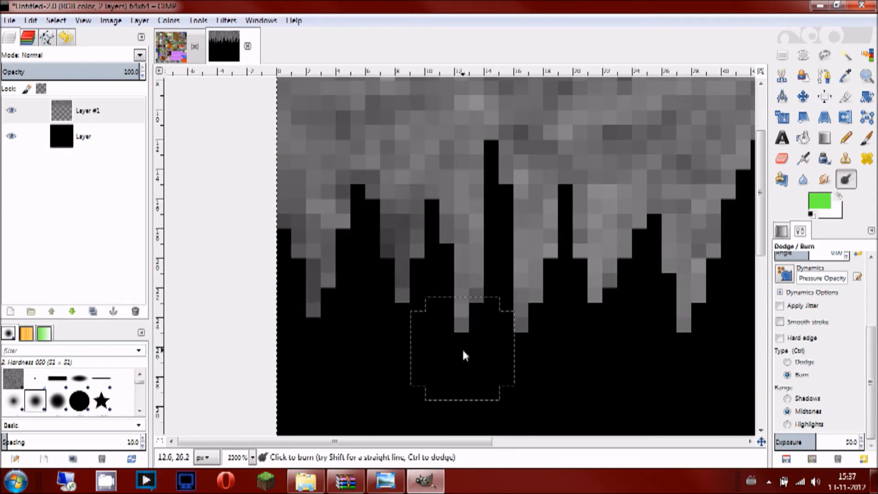
drag(450, 230, 497, 271)
drag(494, 176, 613, 290)
scroll(613, 290, right, 3)
drag(492, 238, 603, 312)
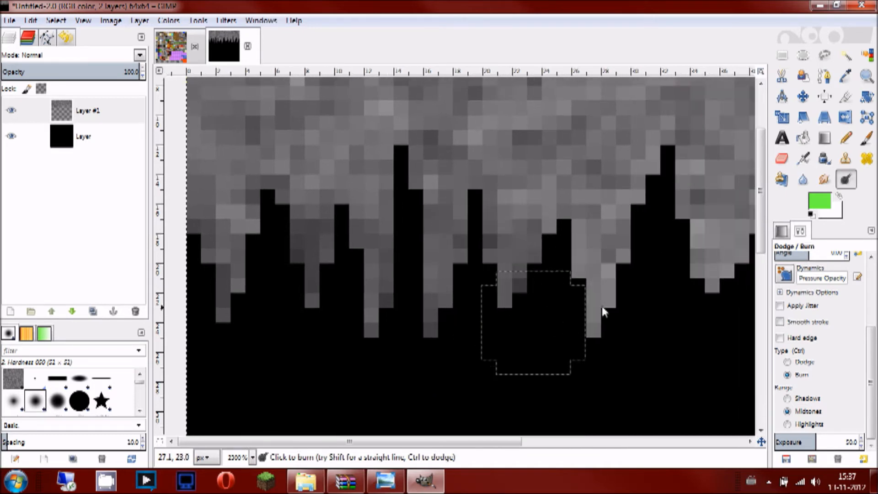
mouse_move(528, 232)
mouse_down()
mouse_move(582, 295)
mouse_move(671, 233)
mouse_up()
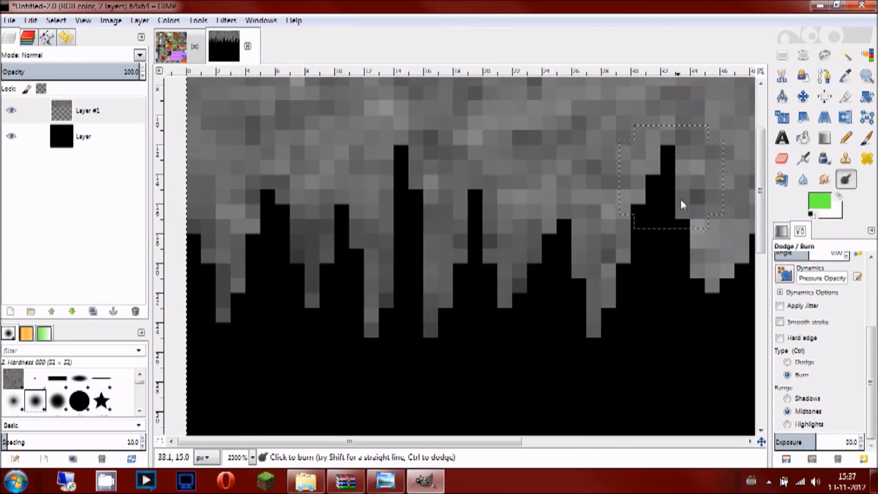
Step: Darken the spikes on the right half of the stone fringe with further burn strokes
scroll(594, 288, right, 6)
key(ctrl)
mouse_move(389, 312)
mouse_down()
mouse_move(461, 249)
mouse_move(504, 347)
mouse_up()
scroll(471, 294, right, 2)
mouse_move(501, 290)
mouse_down()
mouse_move(506, 310)
mouse_move(586, 249)
mouse_move(594, 343)
mouse_move(647, 208)
mouse_up()
scroll(529, 314, down, 2)
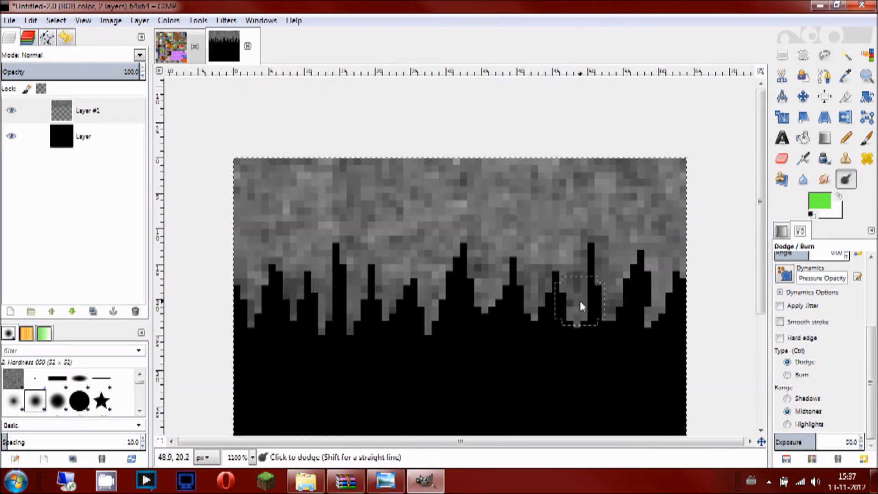
Step: Burn the gap between the last spikes near the right edge of the stone fringe
scroll(591, 281, up, 3)
drag(646, 213, 639, 361)
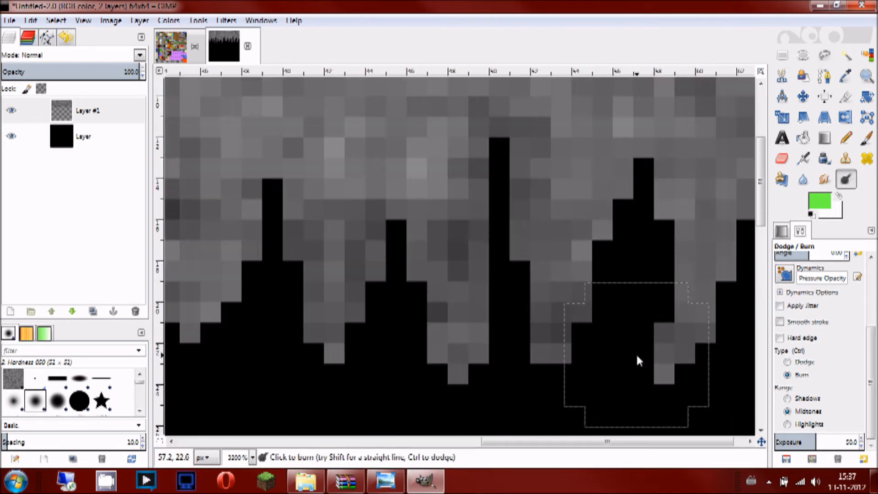
scroll(639, 361, down, 4)
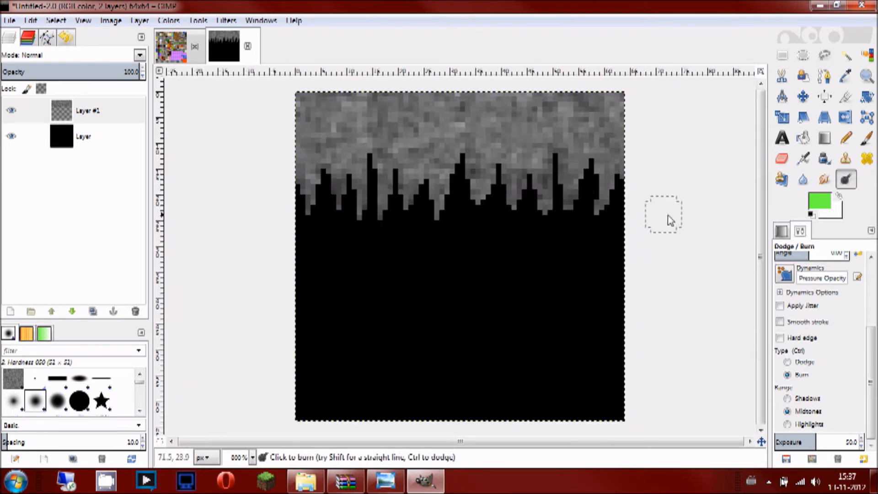
scroll(659, 224, down, 2)
scroll(458, 247, up, 3)
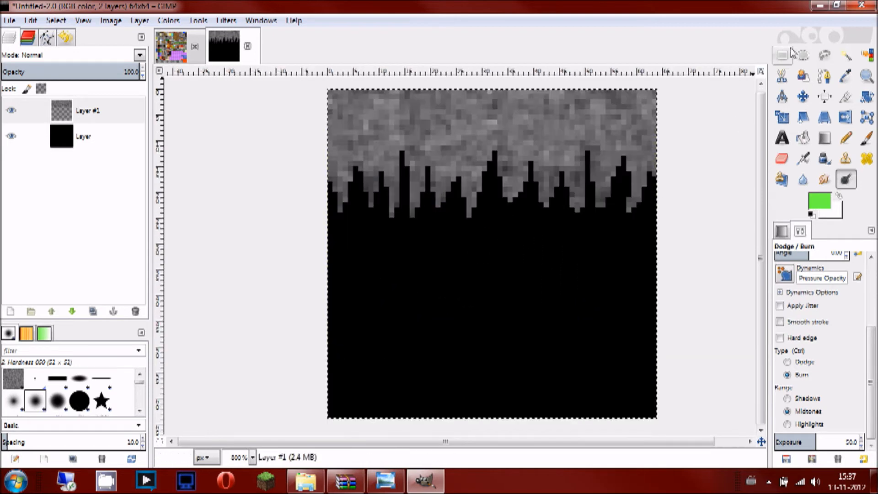
Step: Switch to Rectangle Select and copy the pixels of the stone fringe layer, Layer #1
click(783, 53)
scroll(559, 237, down, 1)
scroll(558, 237, up, 1)
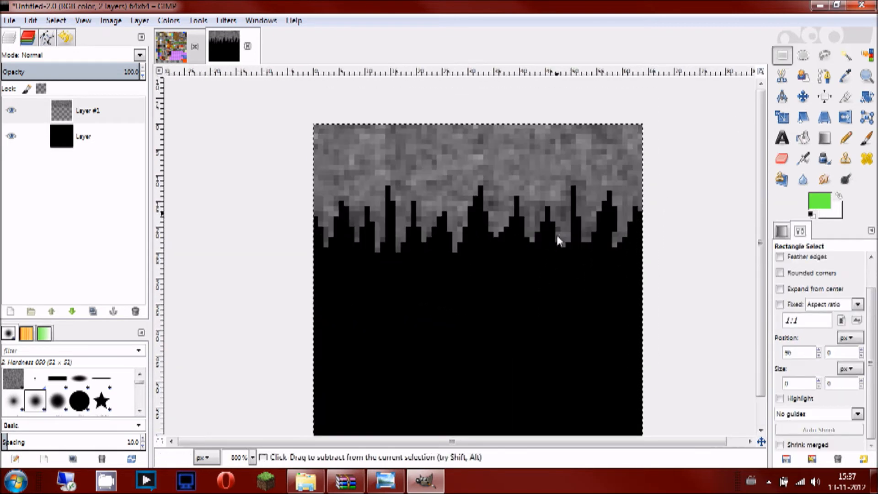
click(113, 120)
key(ctrl+c)
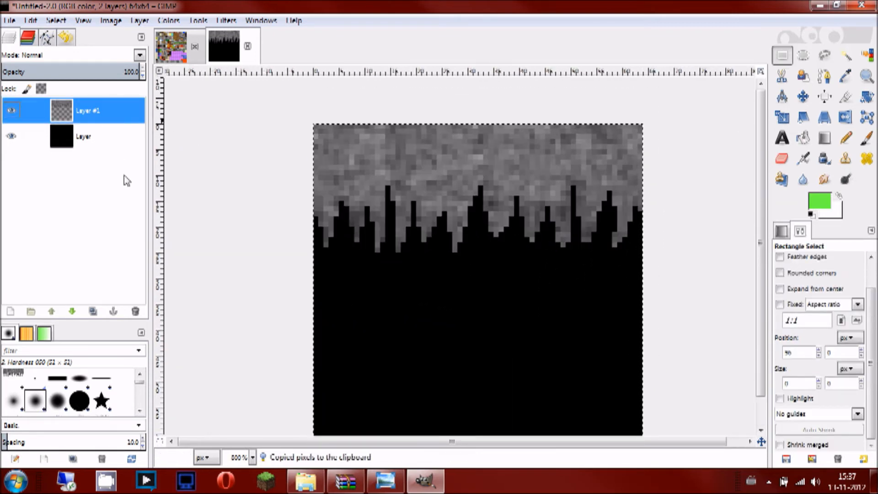
Step: In the terrain.png image, select the old gray fringe at 384, 128 with a 64 × 35 px rectangle and delete it
click(174, 55)
scroll(564, 289, down, 3)
scroll(419, 201, up, 2)
scroll(419, 200, down, 1)
scroll(430, 172, up, 8)
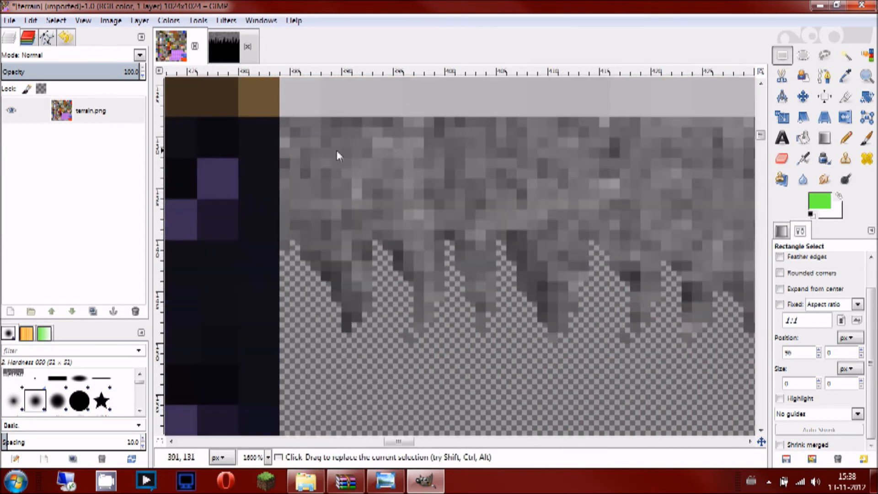
drag(280, 117, 641, 446)
scroll(394, 262, down, 2)
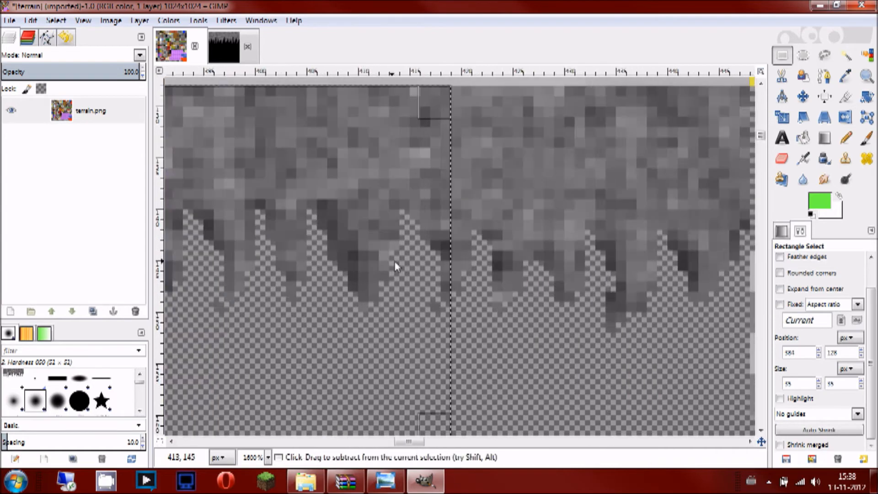
drag(394, 262, 555, 285)
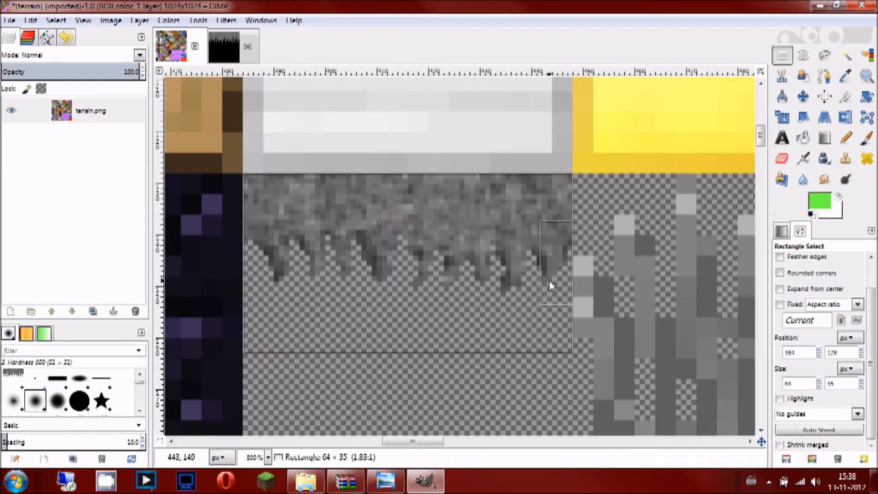
key(Delete)
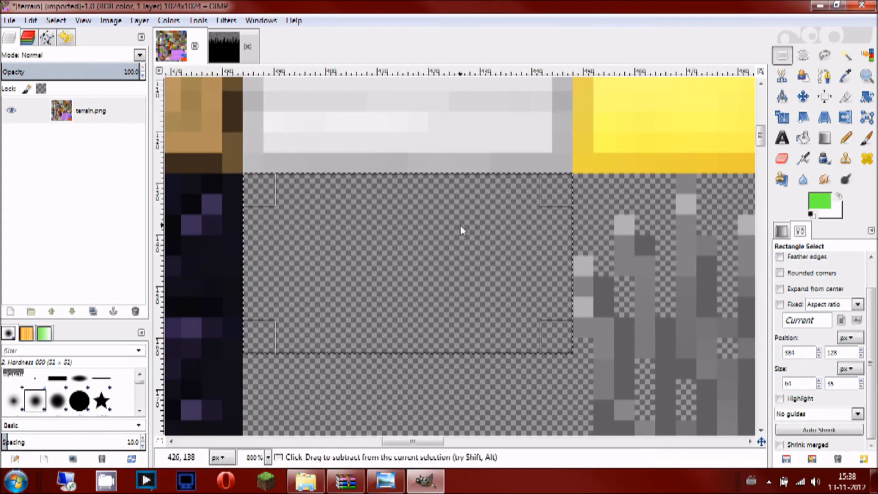
Step: Paste the new stone fringe into the emptied tile, align it with the tile's top-left corner and anchor it
key(ctrl+v)
drag(295, 114, 309, 209)
scroll(248, 182, up, 3)
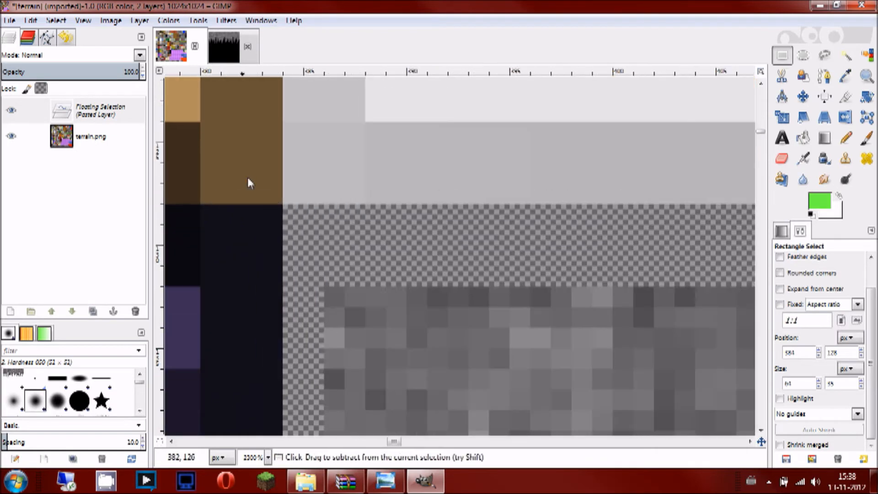
drag(393, 311, 352, 258)
scroll(352, 259, down, 3)
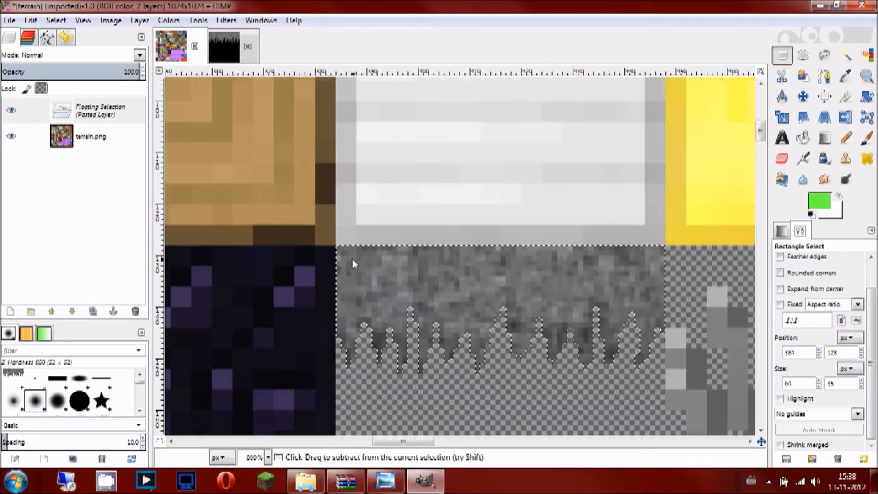
scroll(352, 259, down, 3)
click(456, 211)
Step: Add a new transparent layer above terrain.png for the grass-side tile's fringe
scroll(481, 274, up, 2)
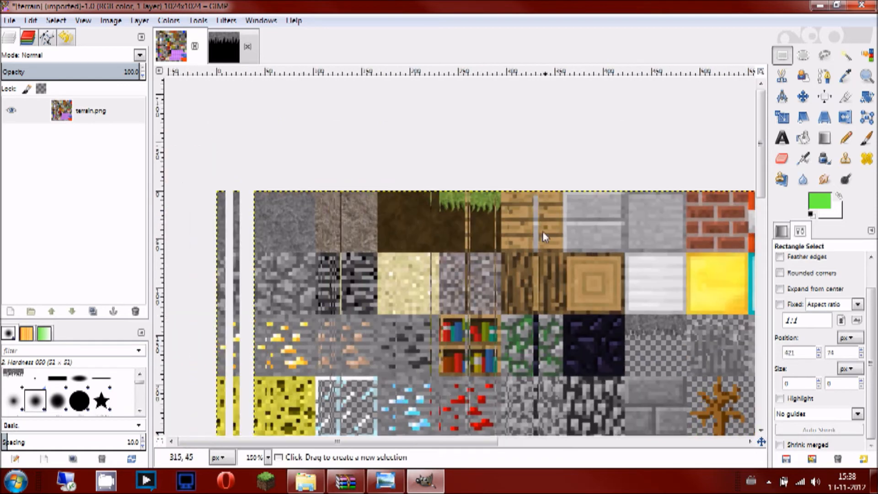
scroll(514, 238, up, 5)
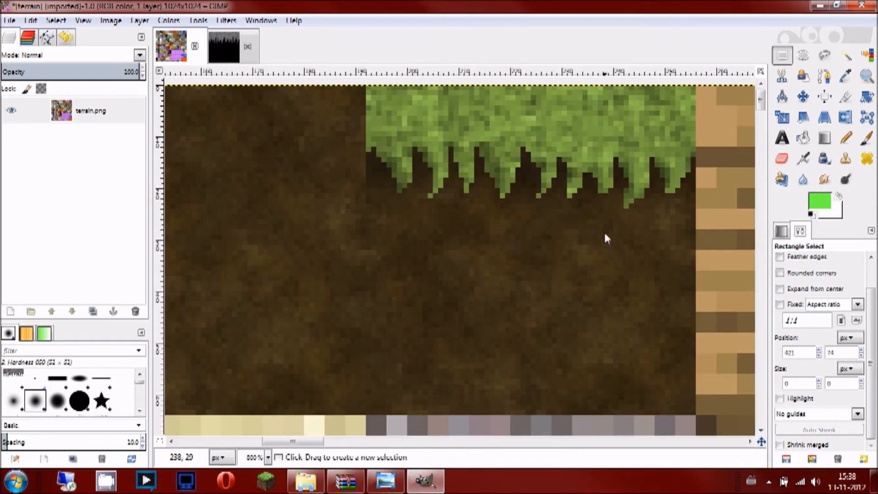
scroll(574, 204, down, 3)
right_click(82, 114)
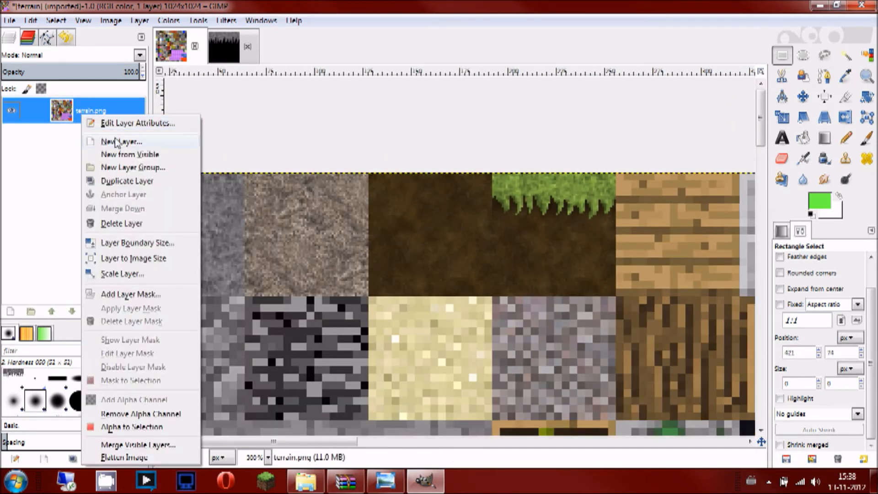
click(110, 141)
click(171, 270)
Step: Paste the stone fringe onto the new layer, align it with the top of the grass-side tile and anchor it
key(ctrl+v)
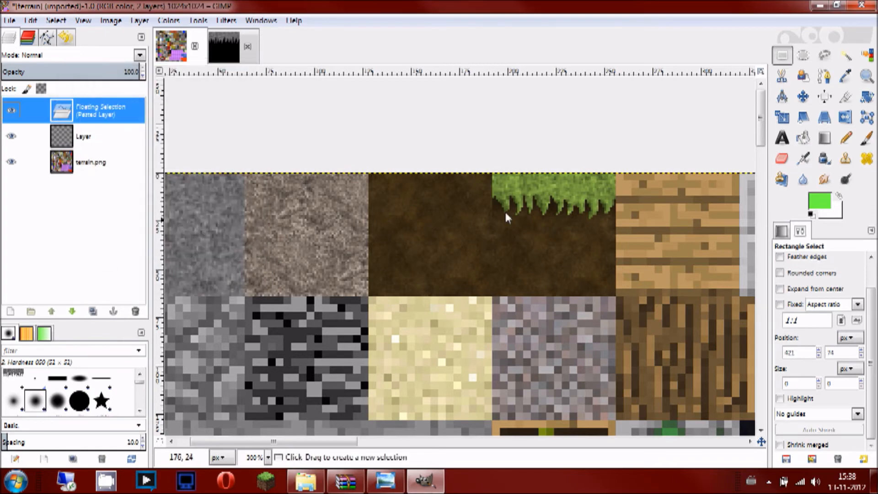
drag(457, 258, 540, 177)
scroll(521, 197, up, 5)
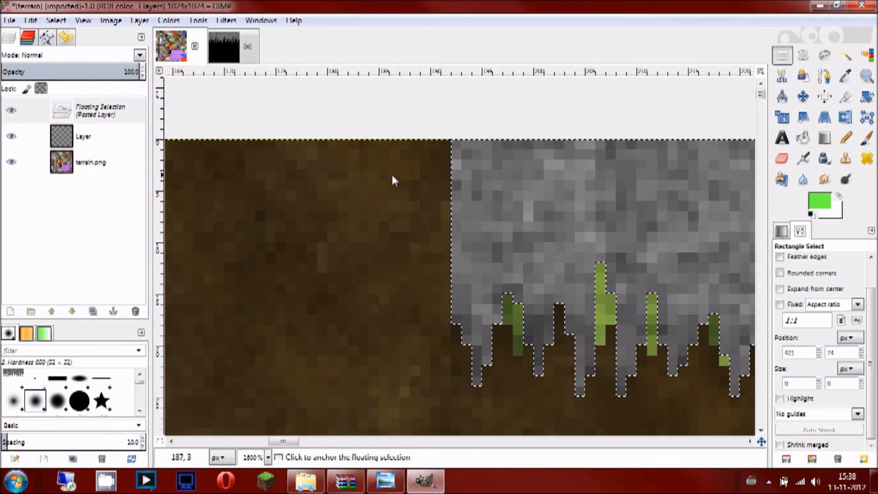
click(421, 180)
scroll(348, 194, down, 3)
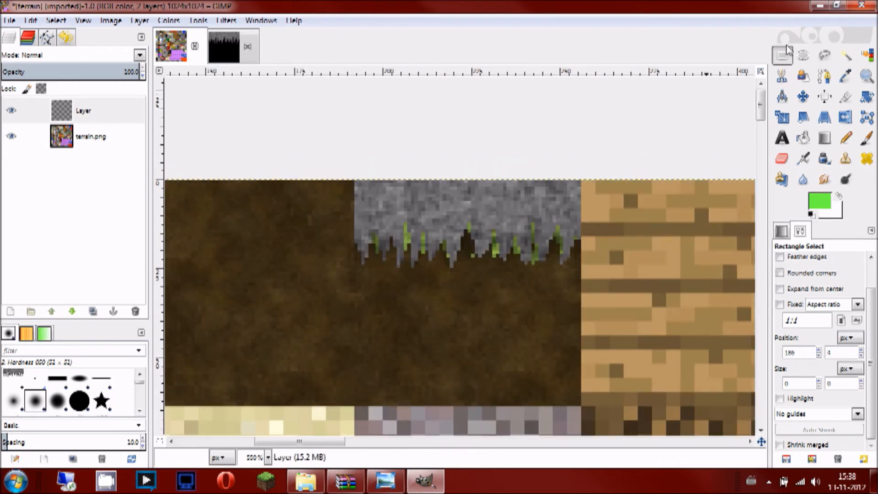
Step: Select the plain dirt tile with a 64 × 64 px rectangle at position 128, 0
click(782, 56)
scroll(571, 139, left, 5)
scroll(311, 150, up, 3)
drag(273, 150, 602, 413)
scroll(611, 239, down, 4)
drag(526, 245, 539, 341)
scroll(544, 352, up, 4)
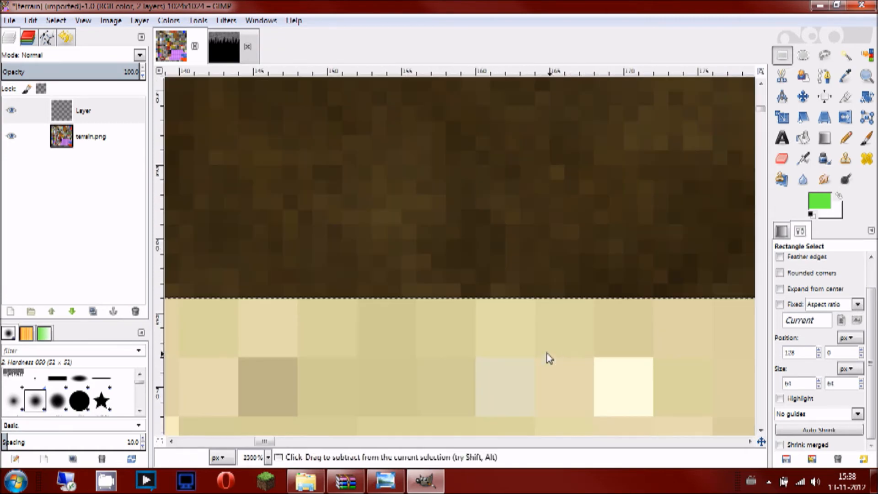
scroll(549, 356, down, 4)
Step: Make the terrain.png layer active, hide the fringe layer and copy the selected dirt tile
click(109, 146)
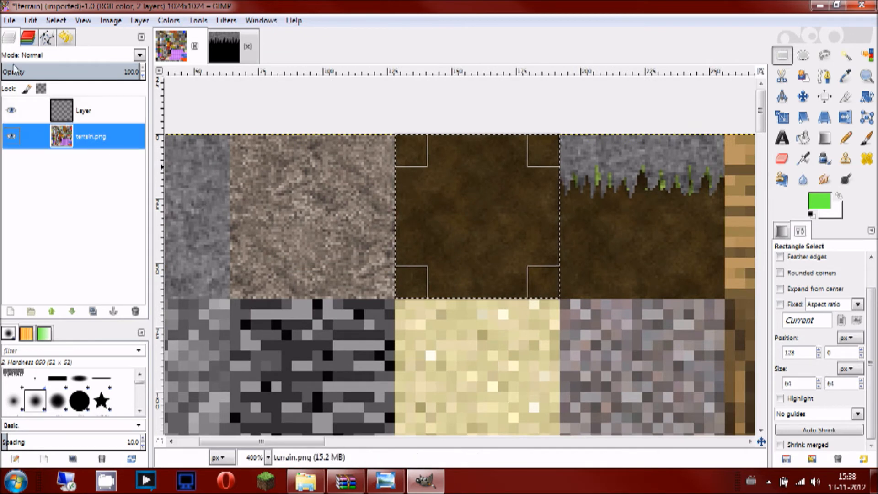
click(11, 109)
key(ctrl+c)
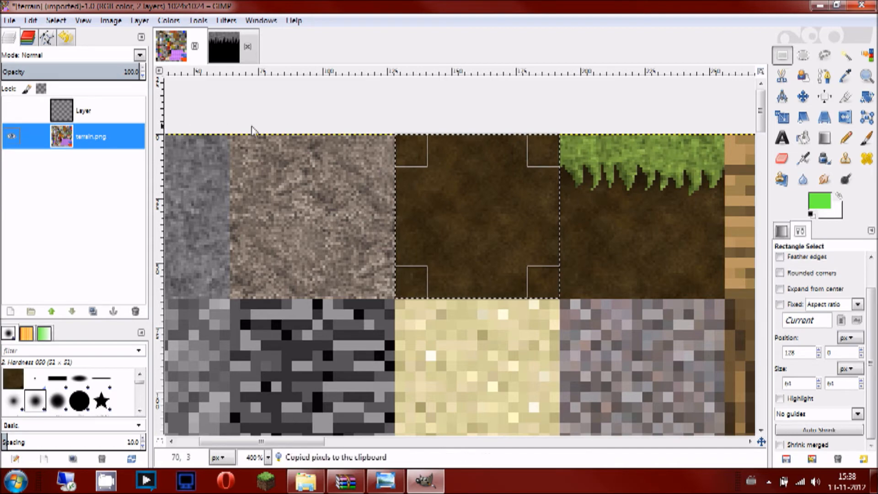
Step: Paste the dirt over the old grass-side tile, align and anchor it, and show the fringe layer again
key(ctrl+v)
drag(449, 189, 578, 154)
scroll(567, 143, up, 5)
scroll(575, 153, down, 5)
click(467, 192)
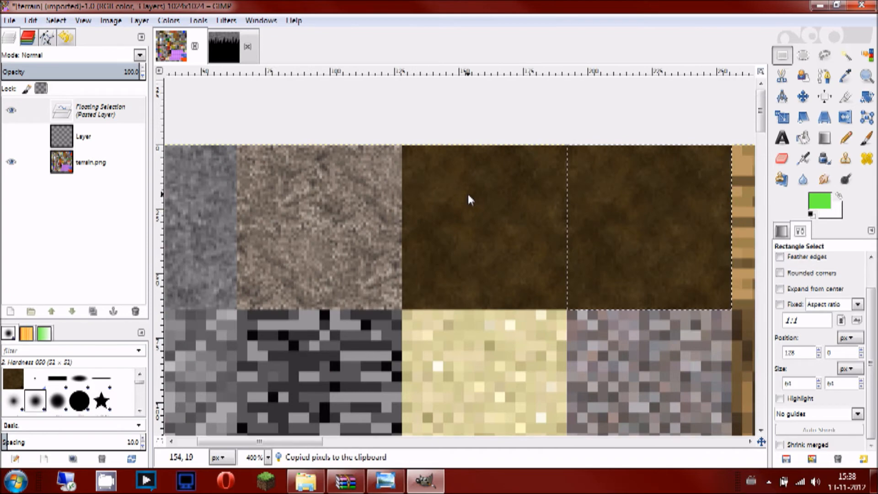
click(10, 111)
scroll(386, 144, down, 3)
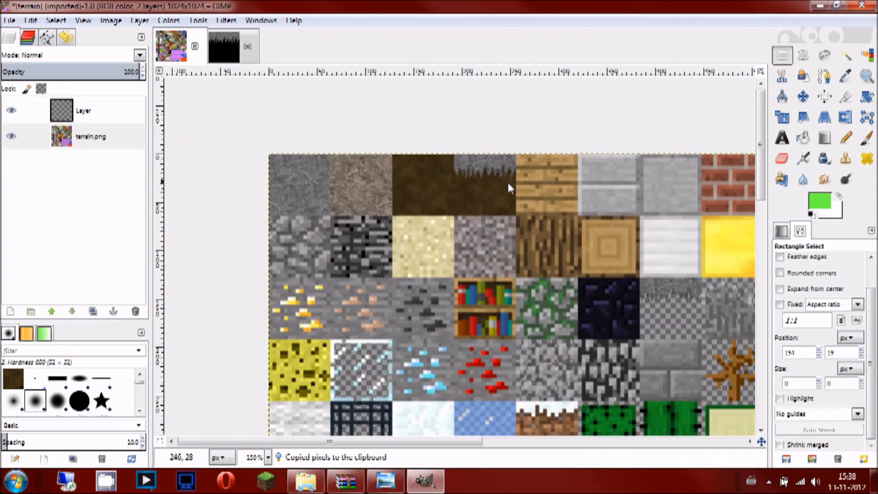
scroll(418, 210, up, 4)
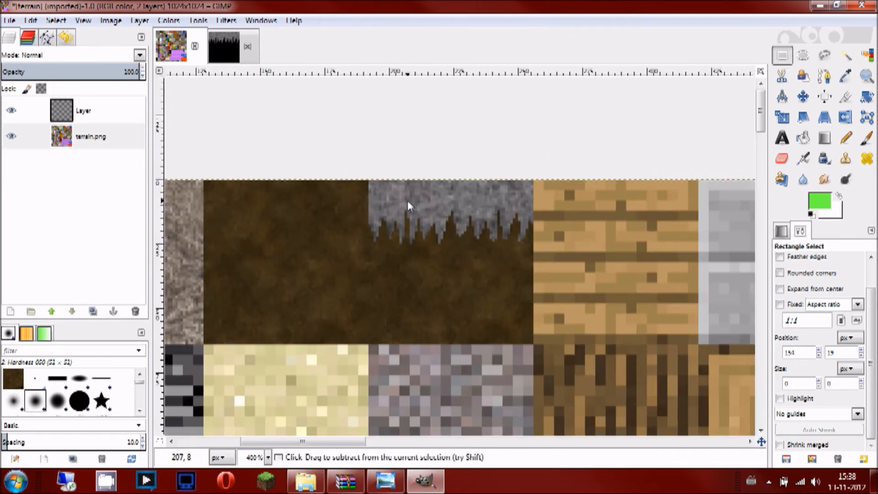
Step: Colorize the gray fringe layer over the dirt green with hue 83, saturation 42 and lightness 0
click(112, 118)
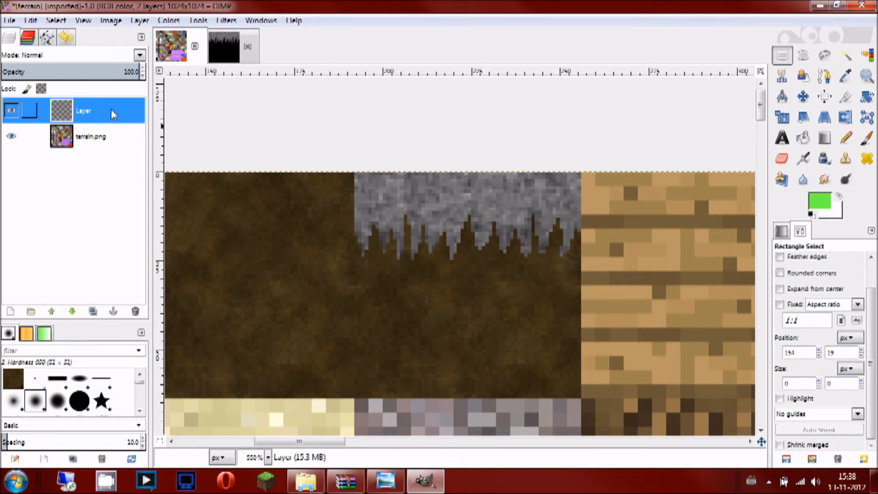
double_click(5, 113)
click(233, 172)
click(10, 111)
click(10, 110)
click(176, 19)
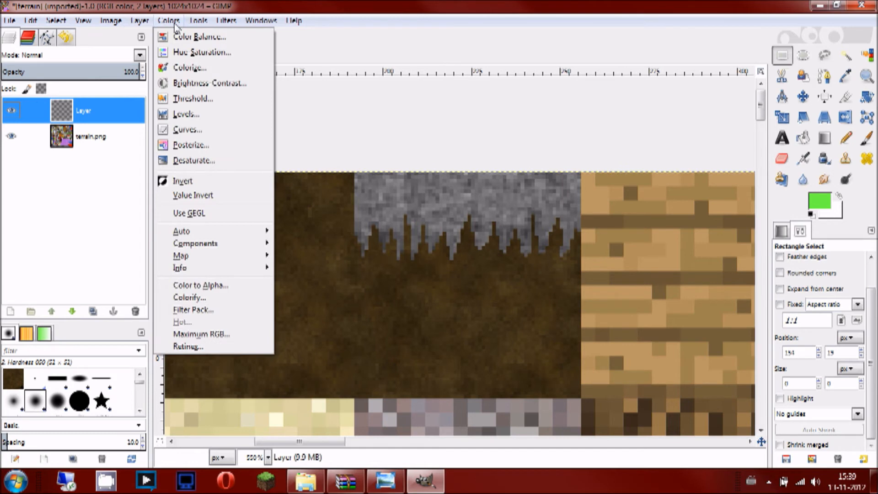
click(190, 67)
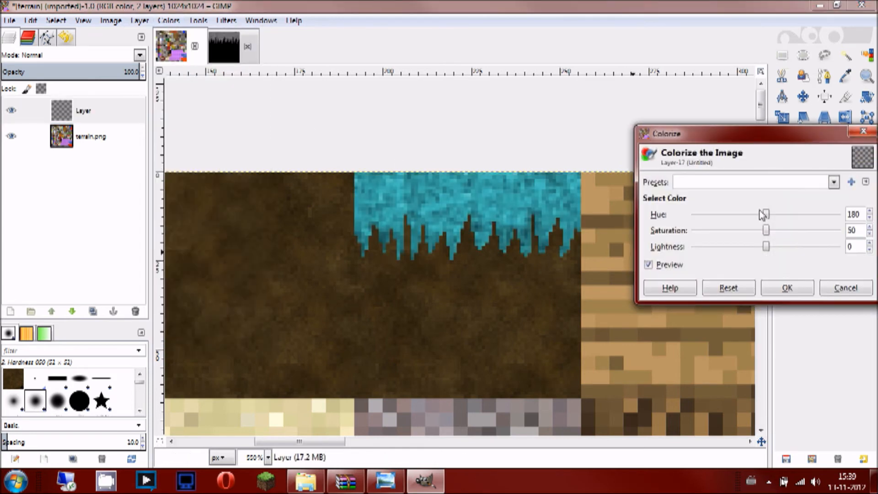
drag(766, 216, 732, 235)
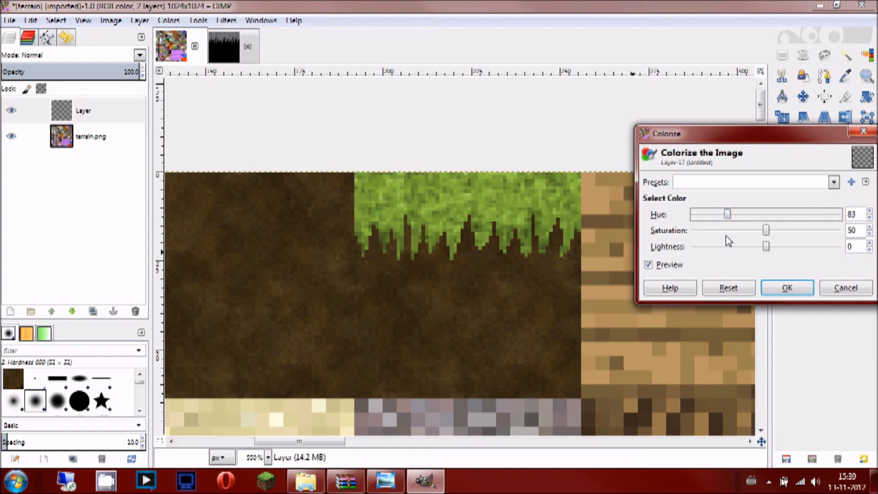
drag(767, 231, 756, 233)
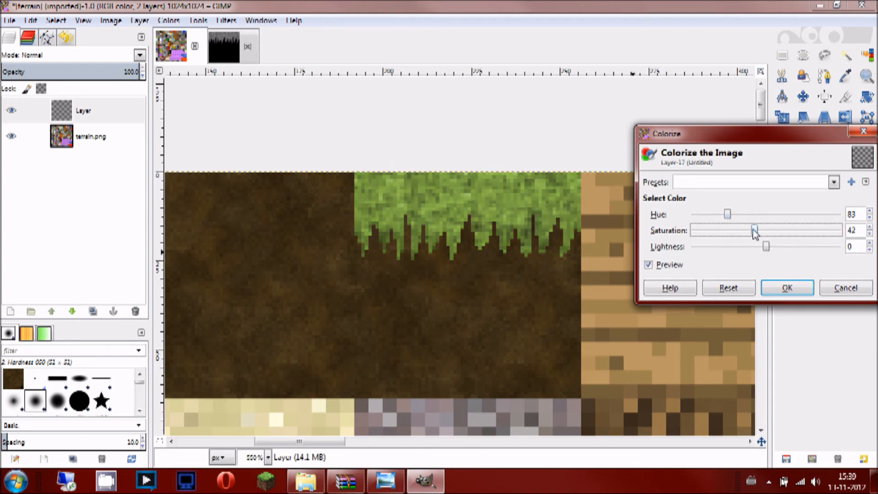
click(787, 287)
Step: Add a new transparent layer between terrain.png and the green fringe layer
right_click(98, 157)
click(57, 158)
right_click(91, 139)
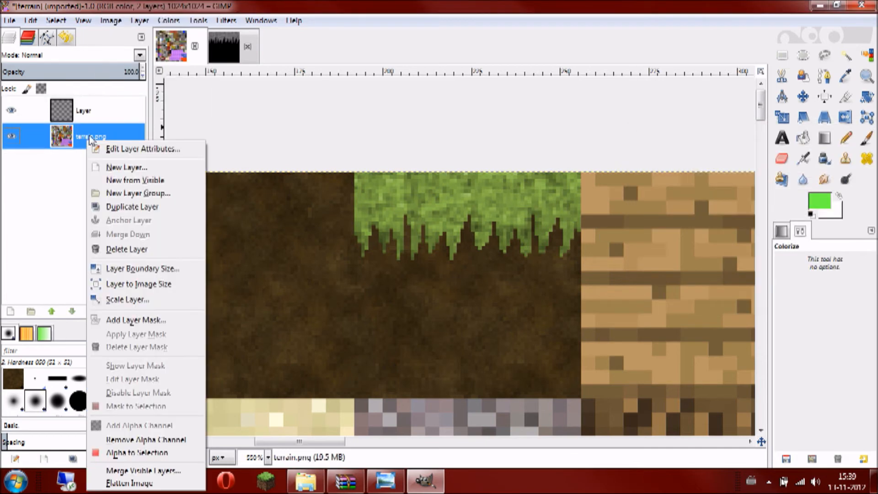
click(118, 168)
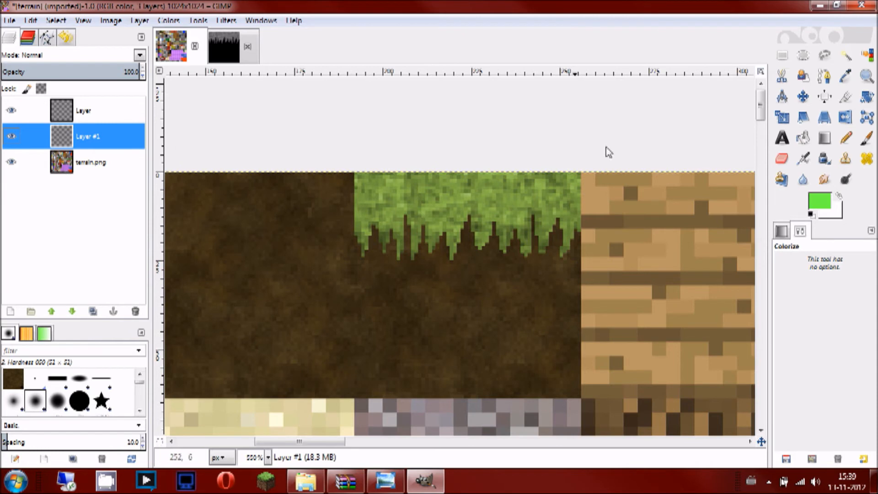
Step: Choose the Airbrush with a black foreground color and make the new in-between layer, Layer #1, active
click(810, 161)
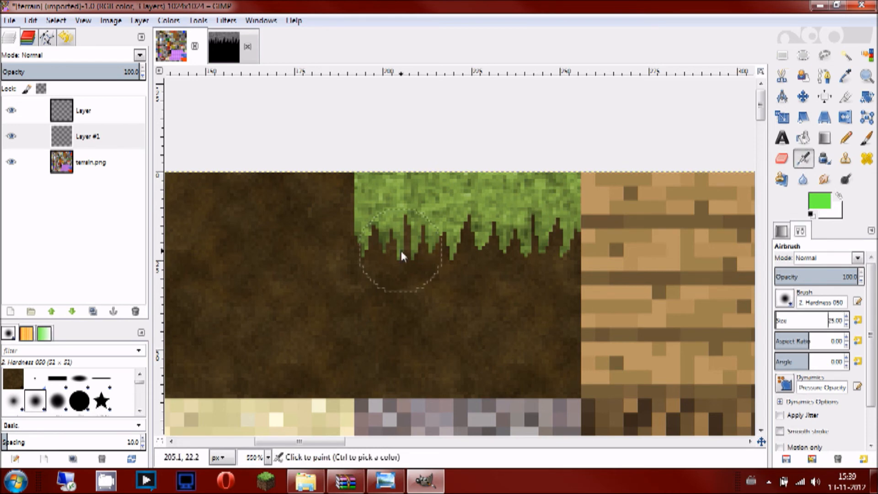
click(821, 204)
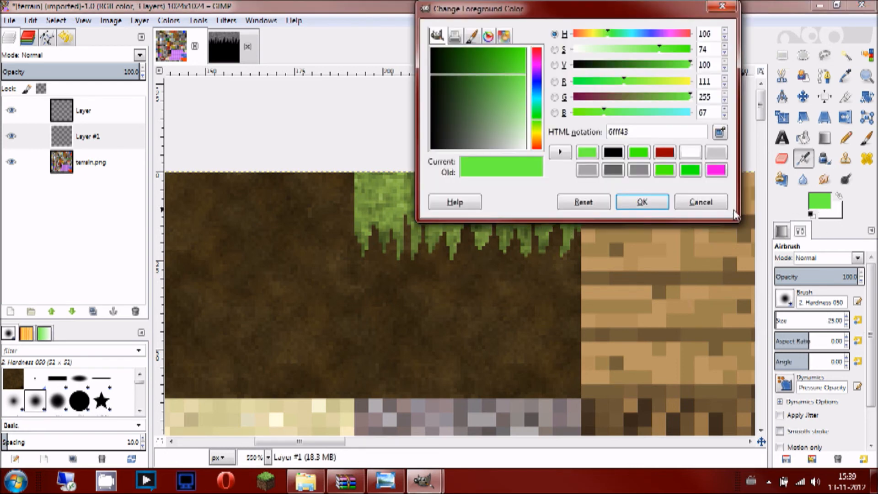
drag(480, 114, 412, 174)
click(642, 203)
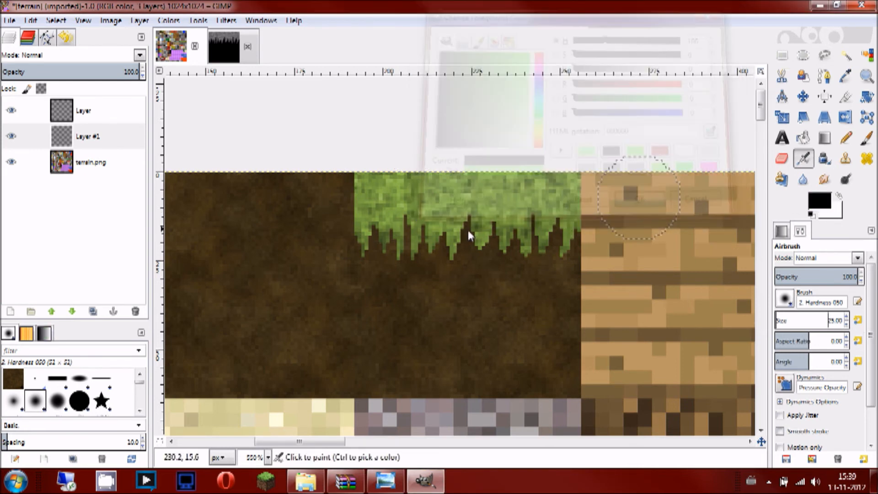
click(30, 137)
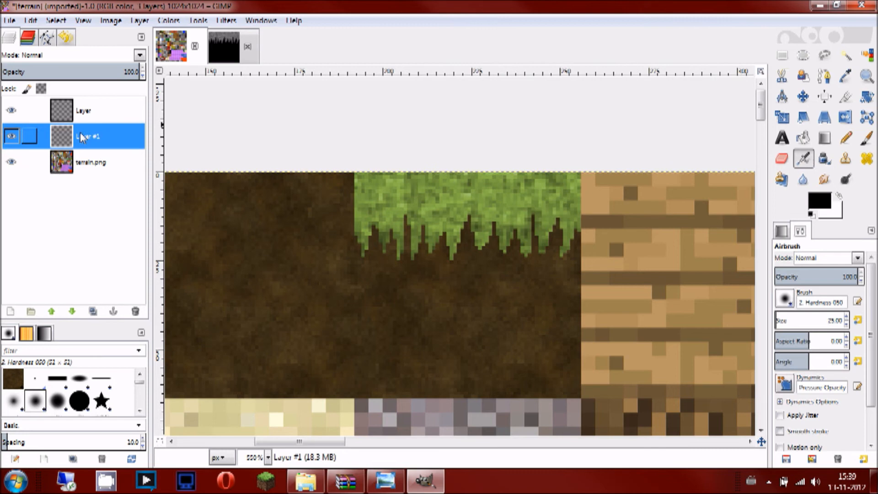
click(11, 110)
click(11, 110)
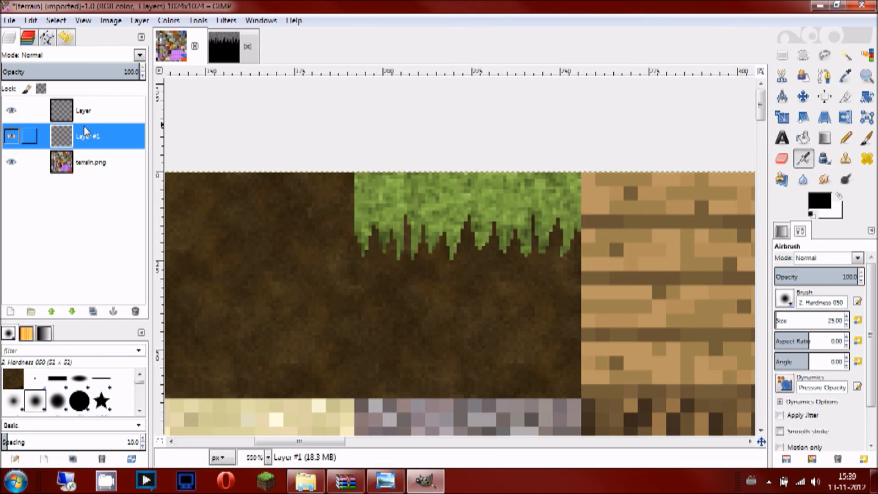
Step: Airbrush a straight black shadow across the fringe's lower edge on Layer #1, and clear the parts spilling outside the grass-side tile
click(305, 237)
shift+click(710, 235)
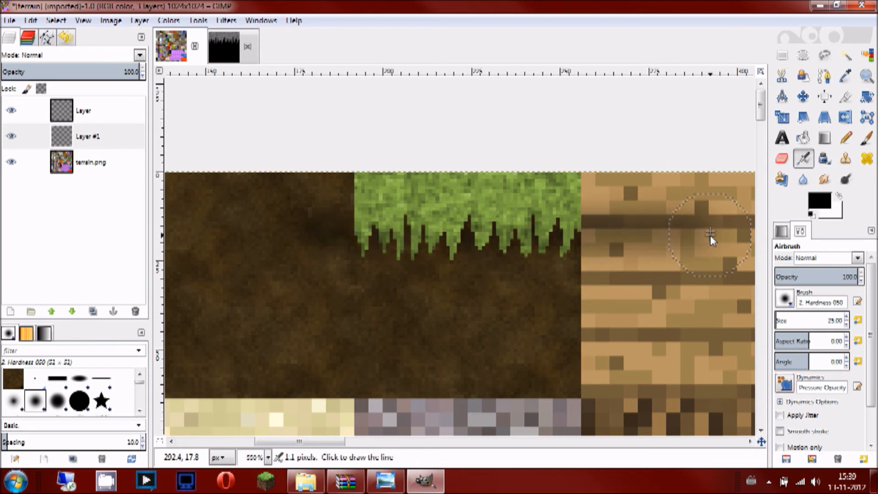
key(r)
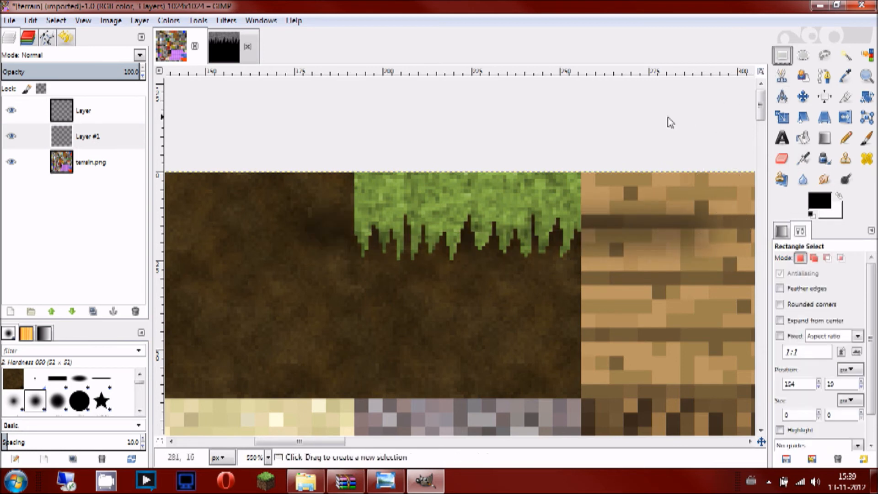
scroll(671, 123, right, 3)
drag(682, 82, 421, 408)
scroll(361, 219, left, 3)
drag(226, 96, 438, 396)
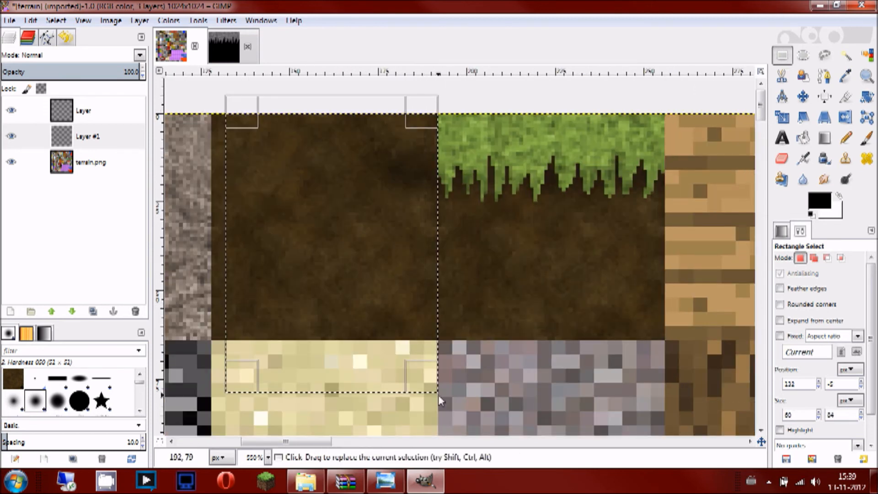
click(524, 259)
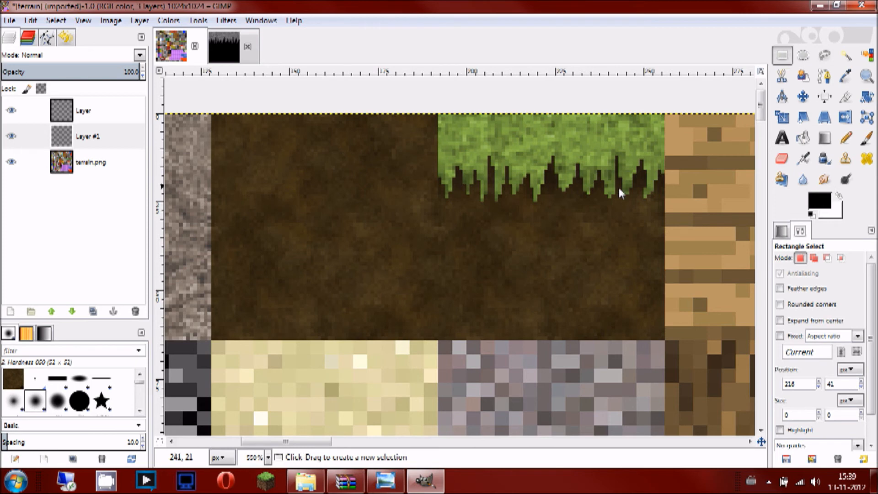
Step: Set the blend mode of Layer #1 to Overlay and toggle its visibility to compare the shadow
scroll(619, 186, right, 2)
scroll(528, 207, up, 1)
click(91, 144)
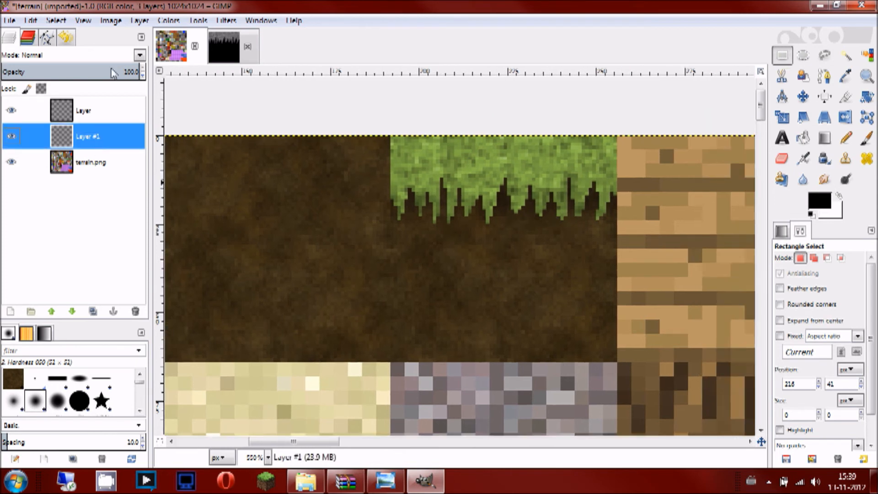
click(140, 55)
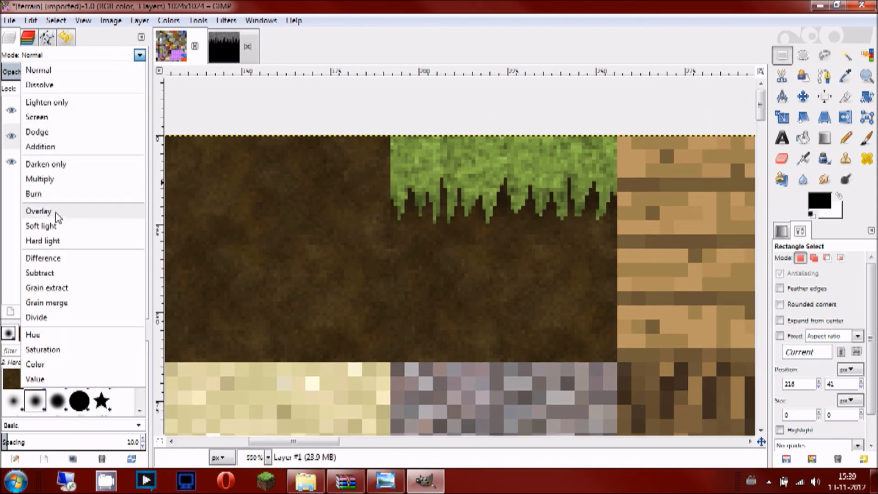
click(38, 210)
click(12, 137)
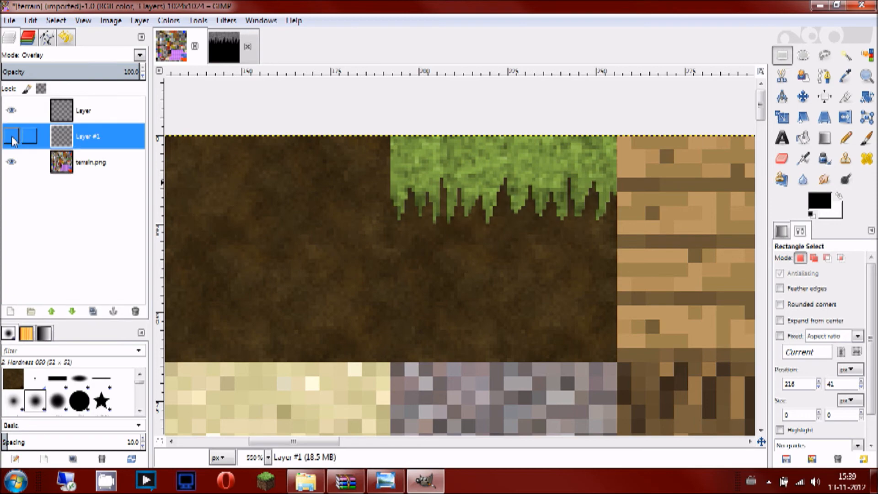
click(781, 55)
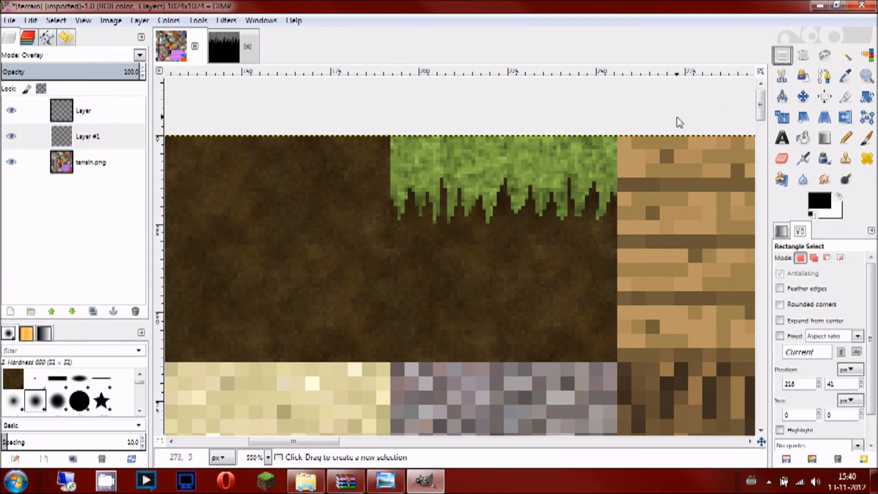
Step: Export the image over the existing terrain.png, and switch to WinRAR to update the file in tutorial texturepack.zip
scroll(643, 127, down, 5)
scroll(507, 250, down, 1)
scroll(516, 204, up, 4)
click(9, 20)
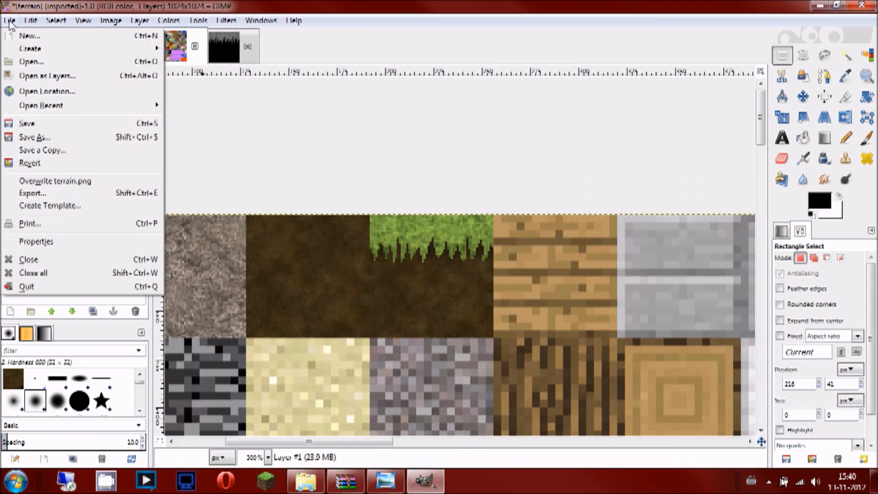
click(36, 194)
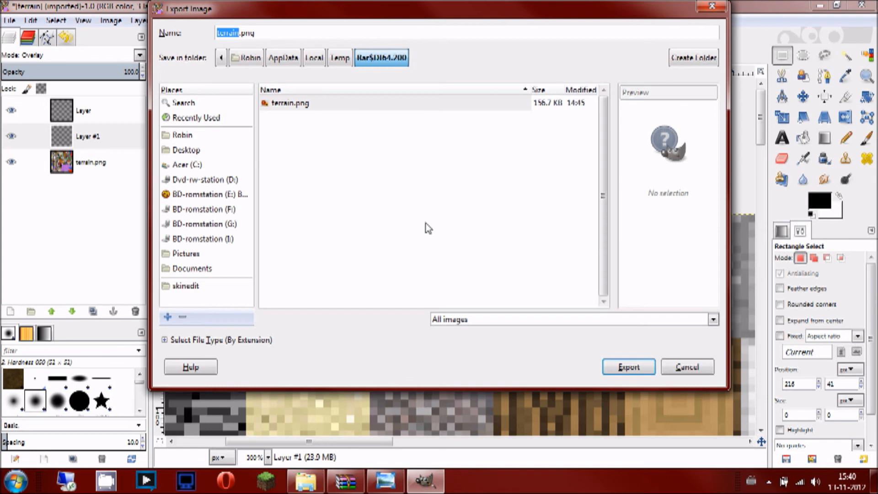
click(626, 364)
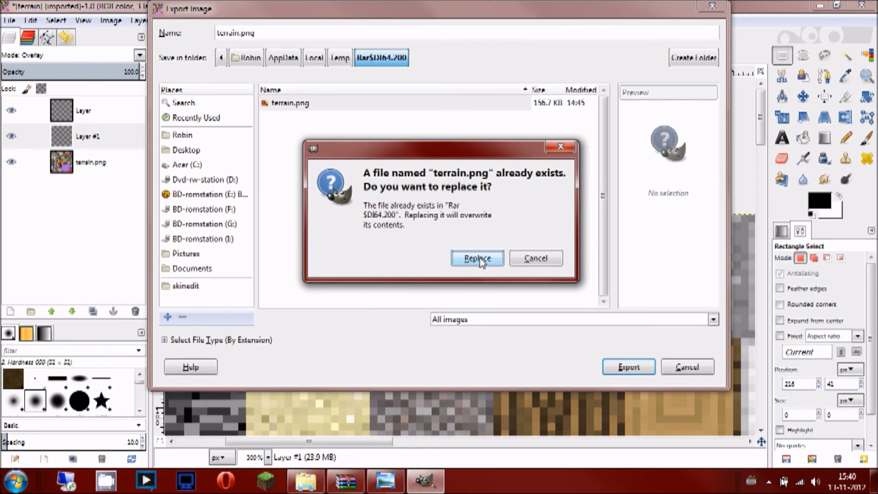
click(478, 258)
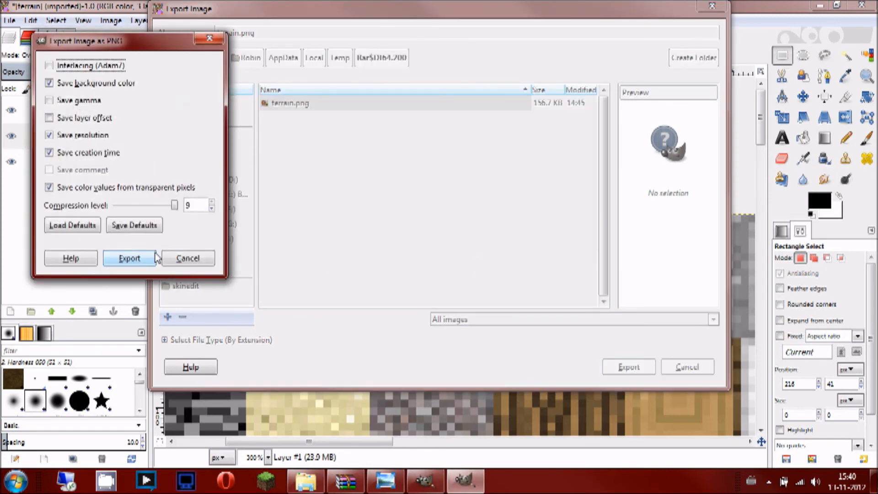
click(130, 256)
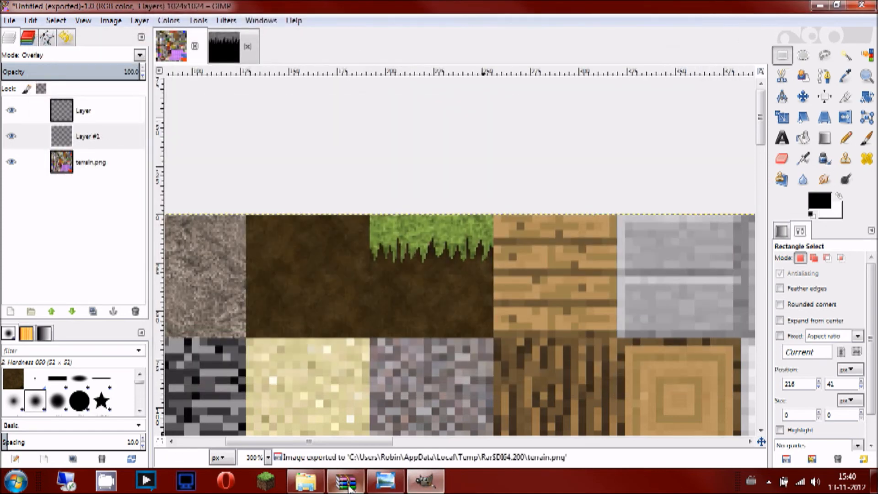
click(349, 489)
click(389, 282)
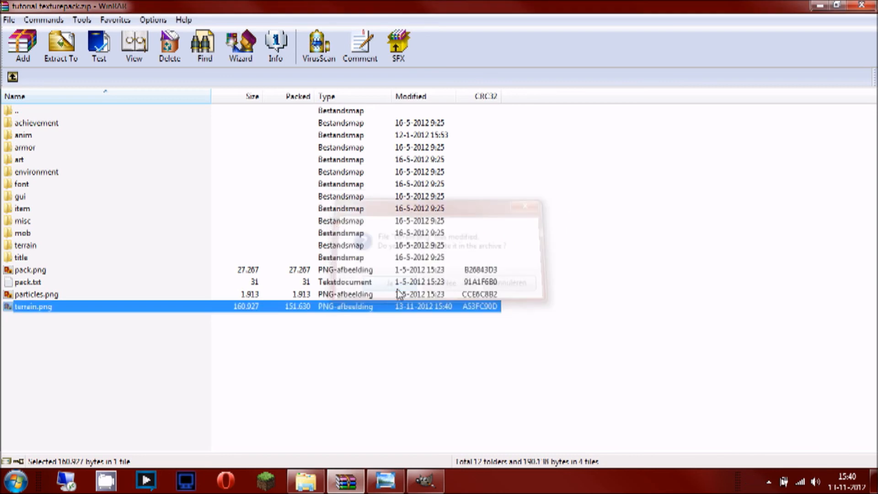
Step: Start Minecraft from a maximized launcher and open the singleplayer world "texturepack tutorial world"
click(269, 489)
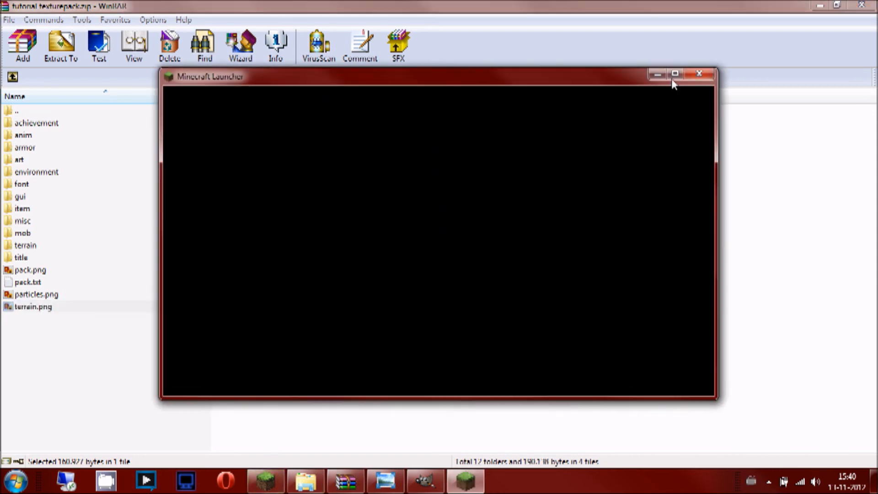
click(673, 78)
click(831, 436)
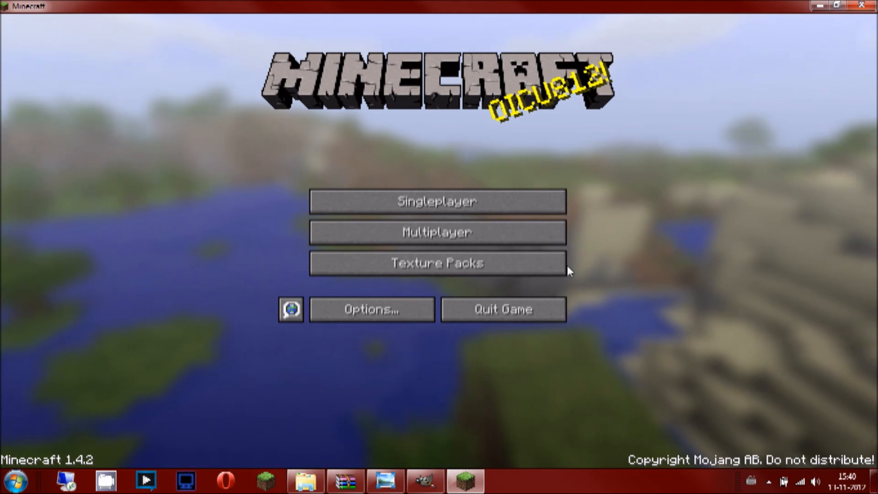
click(456, 219)
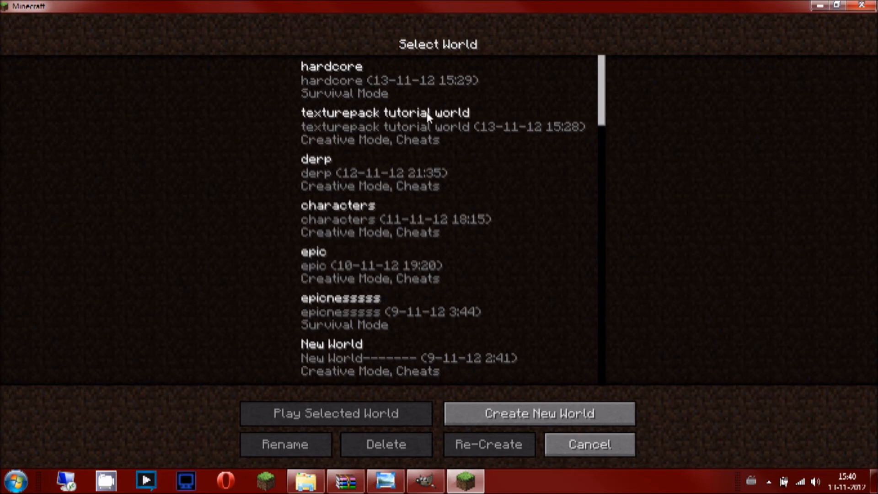
double_click(430, 124)
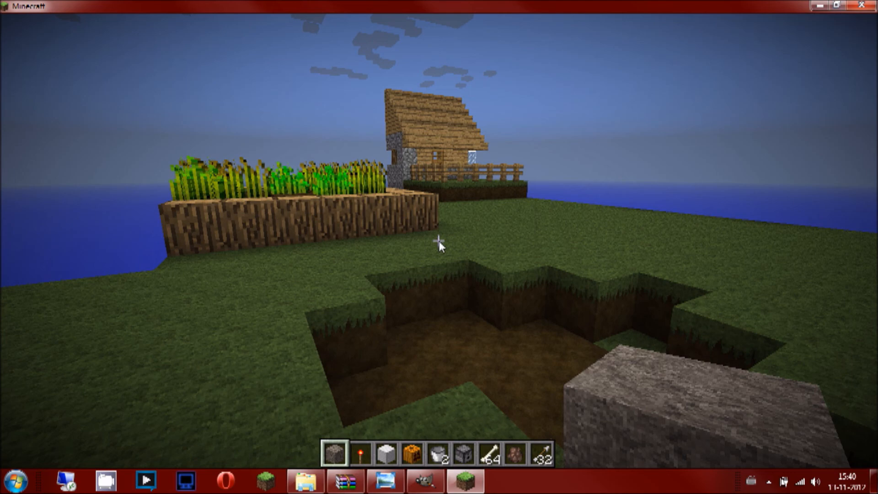
Step: Walk up to the pit, dig out a dirt block and inspect the grass-side texture on the pit walls
key(w)
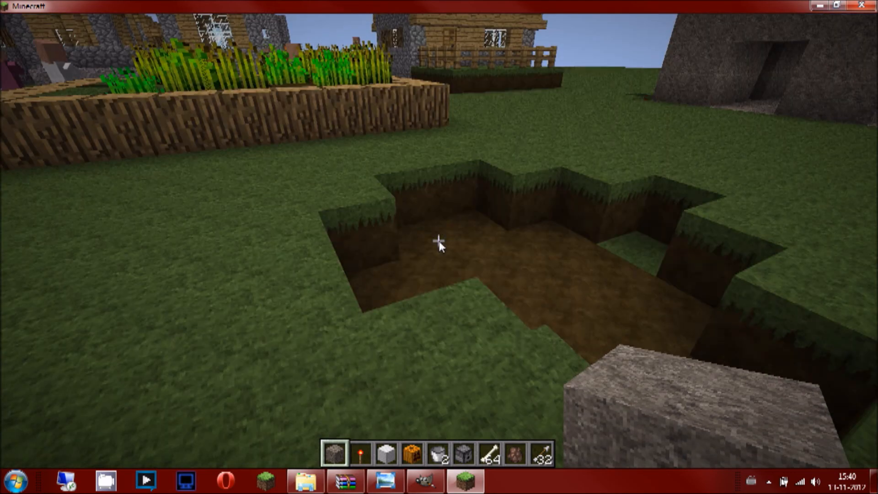
key(s)
key(w)
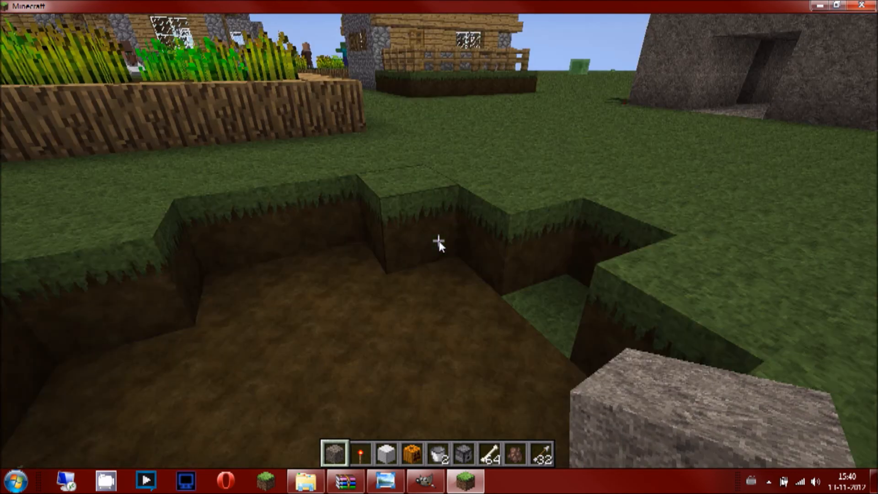
key(w)
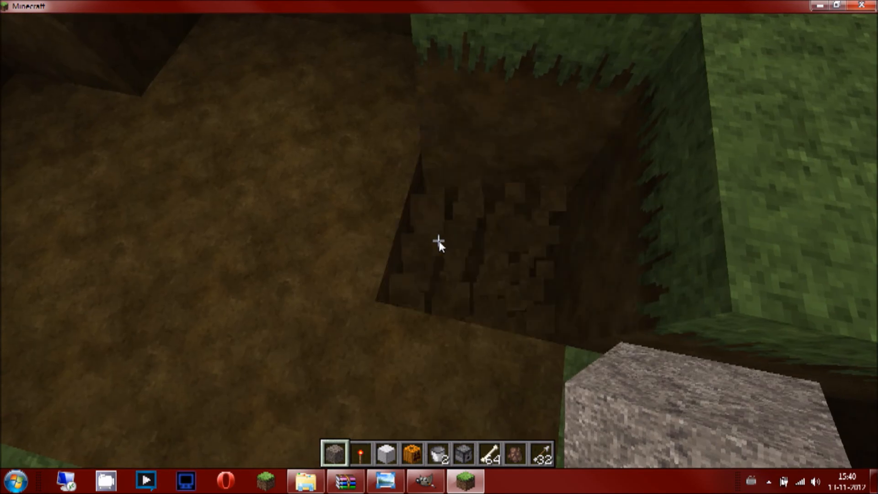
click(439, 244)
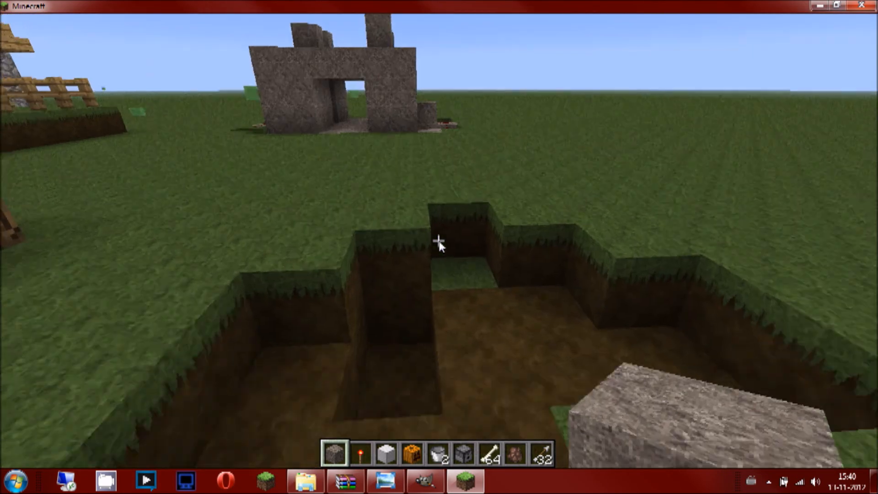
key(w)
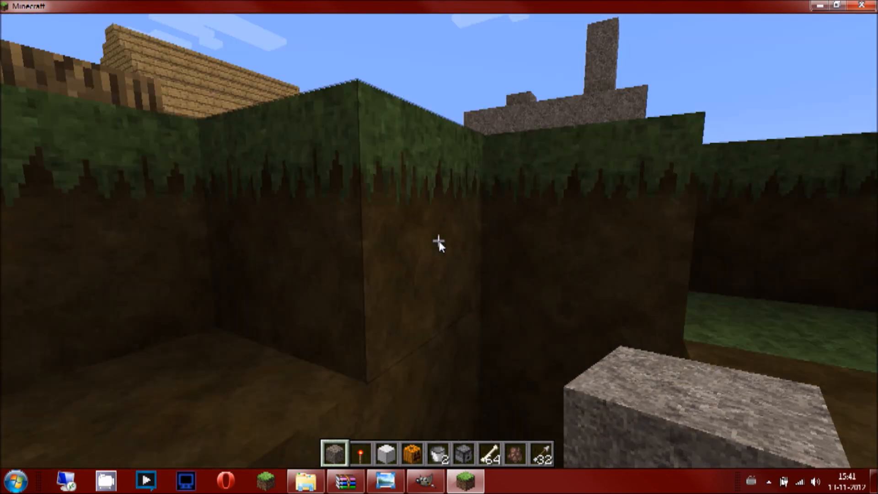
Step: Set the graphics quality to Fast in the video settings and return to the world
key(Escape)
click(421, 241)
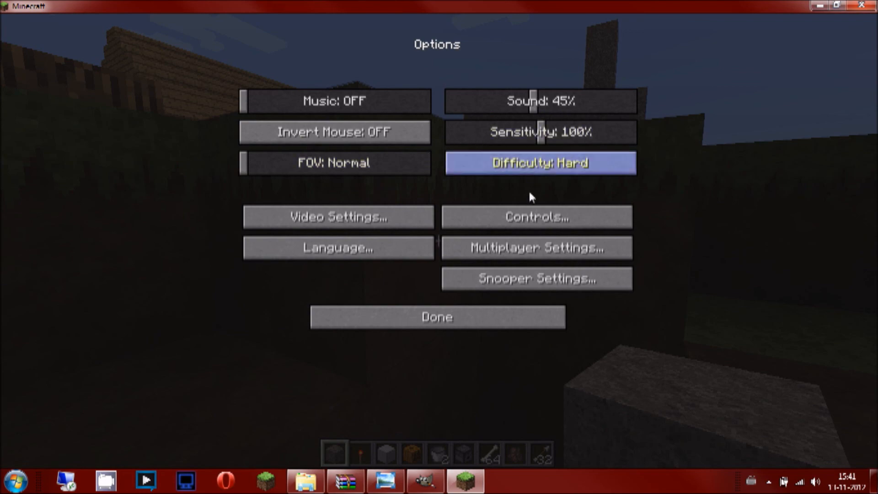
click(407, 216)
click(355, 93)
key(Escape)
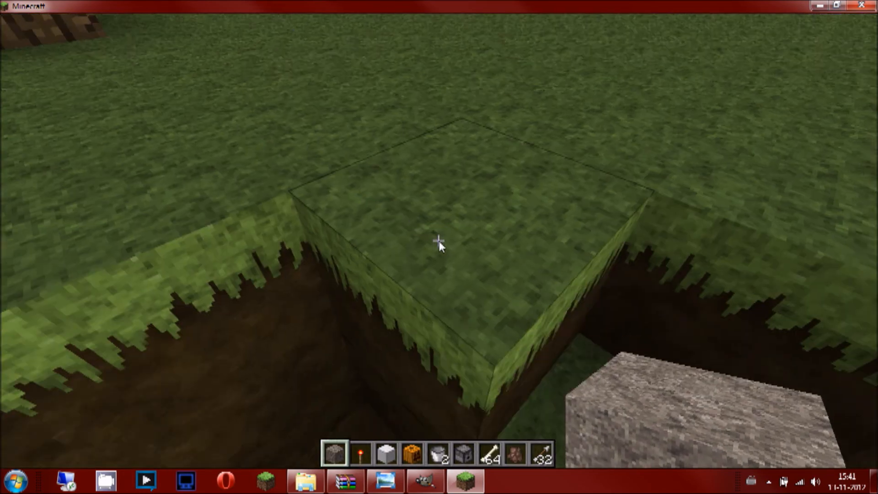
Step: Examine the fringe color and edges on the grass blocks around the pit with Fast graphics
click(439, 240)
click(439, 241)
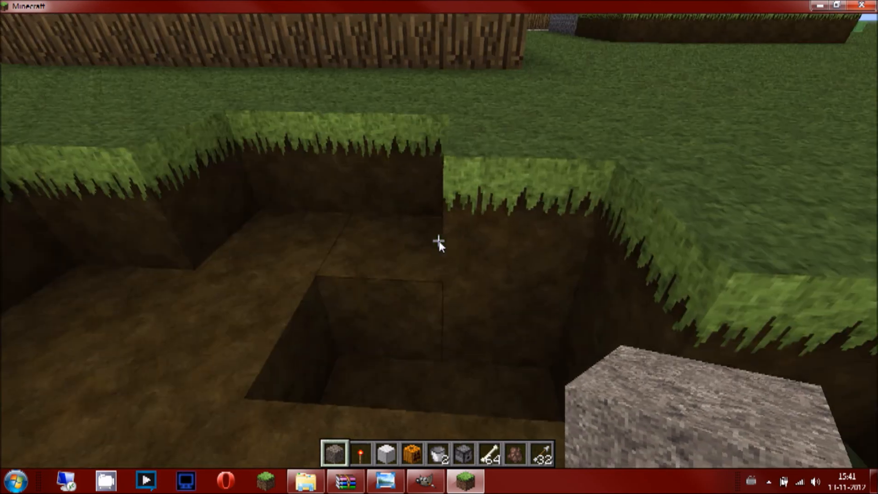
key(s)
key(w)
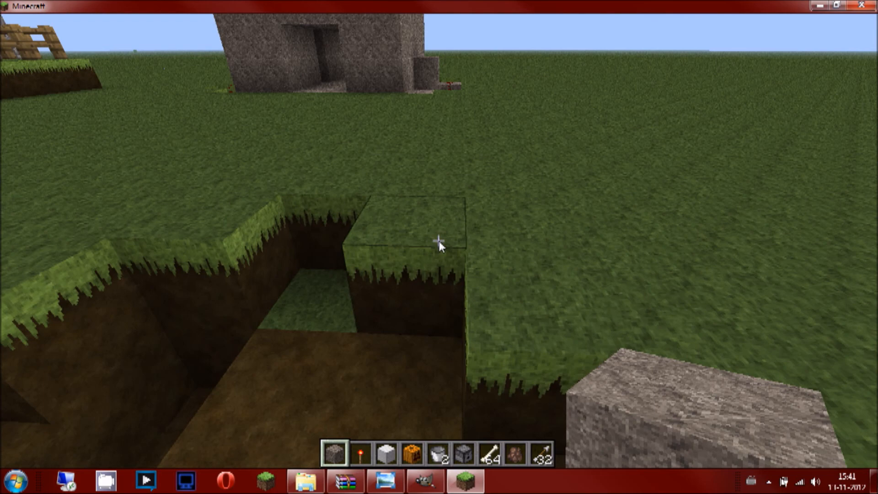
key(s)
Step: Undo the graphics quality change in the video settings and return to the world
key(Escape)
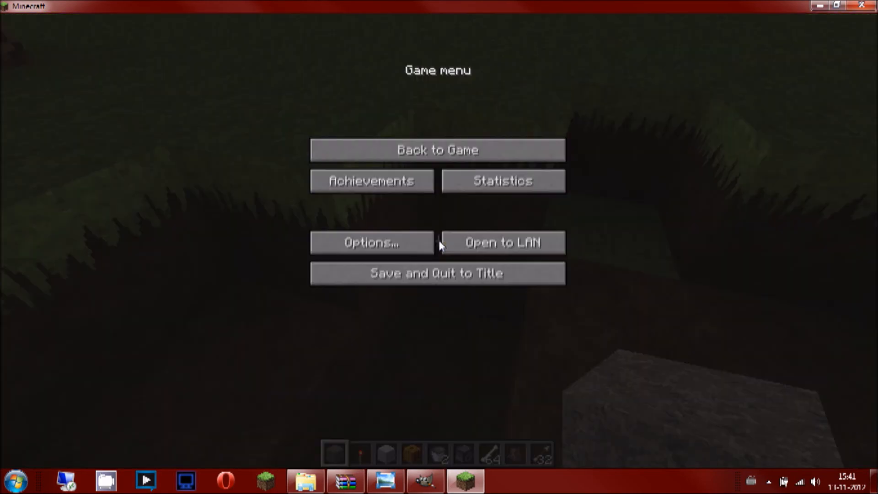
click(425, 243)
click(366, 217)
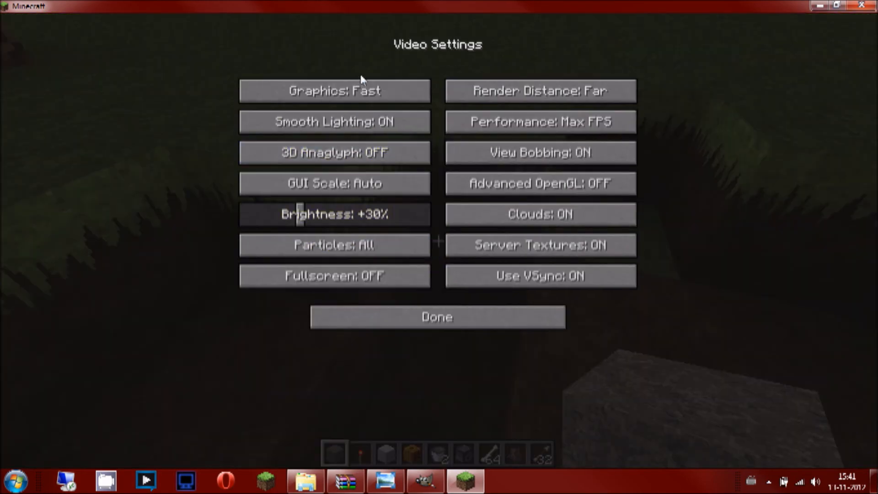
key(Escape)
Step: Walk from the pit through the village, examining how the custom textures look on the terrain and buildings
key(s)
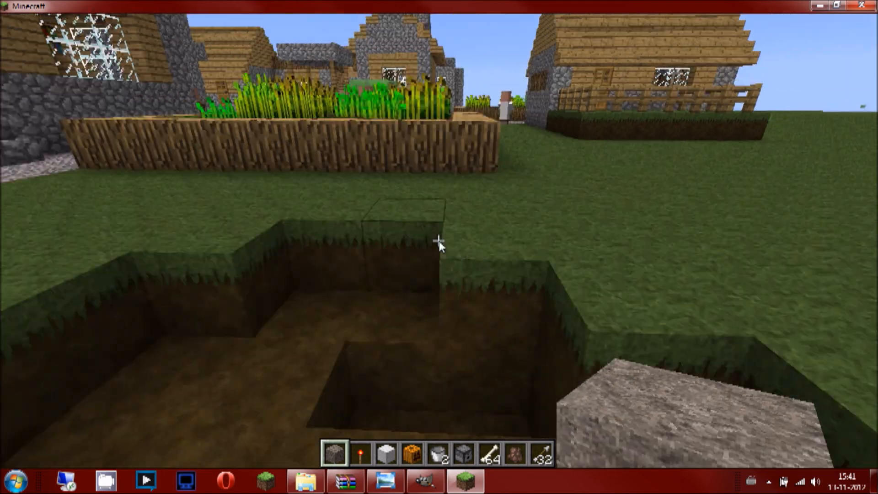
key(w)
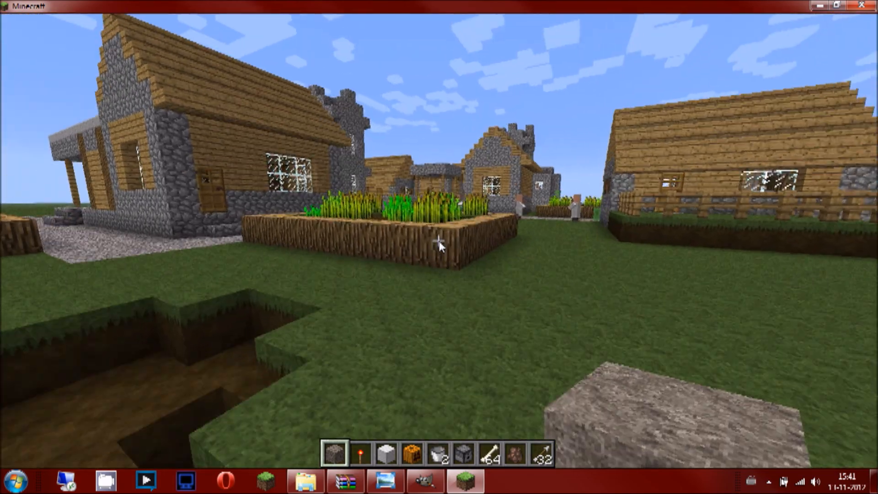
key(w)
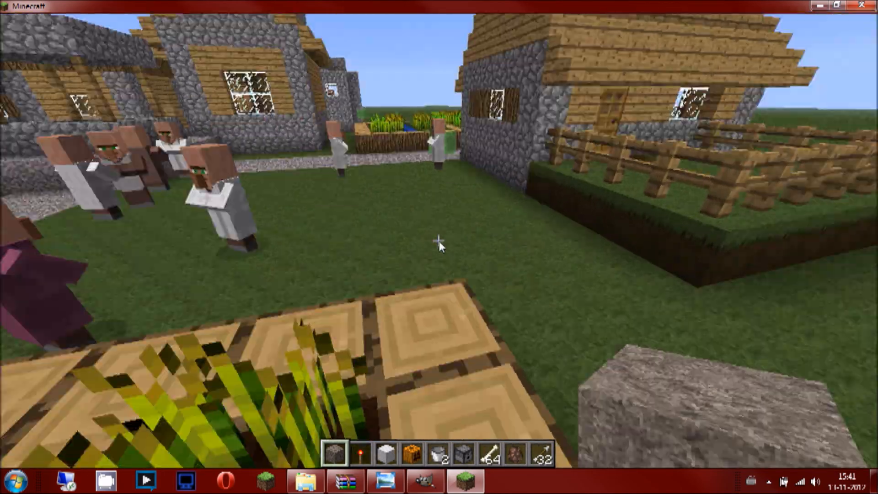
key(w)
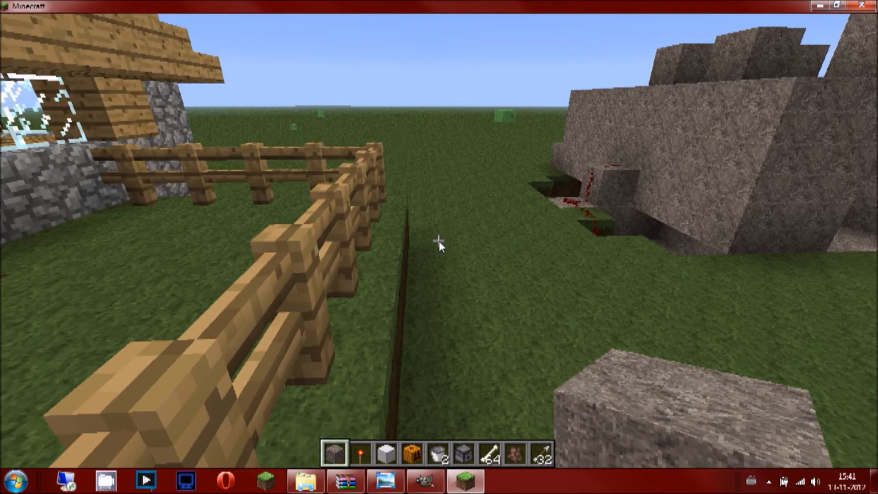
key(w)
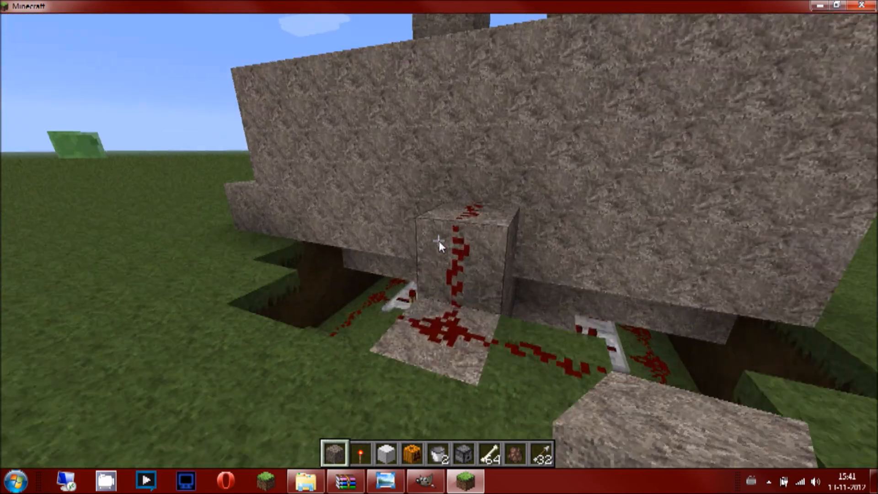
key(w)
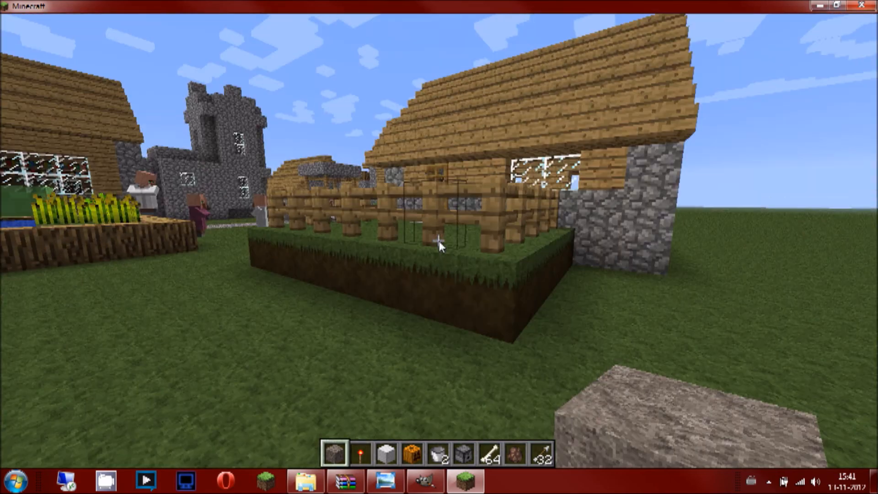
key(w)
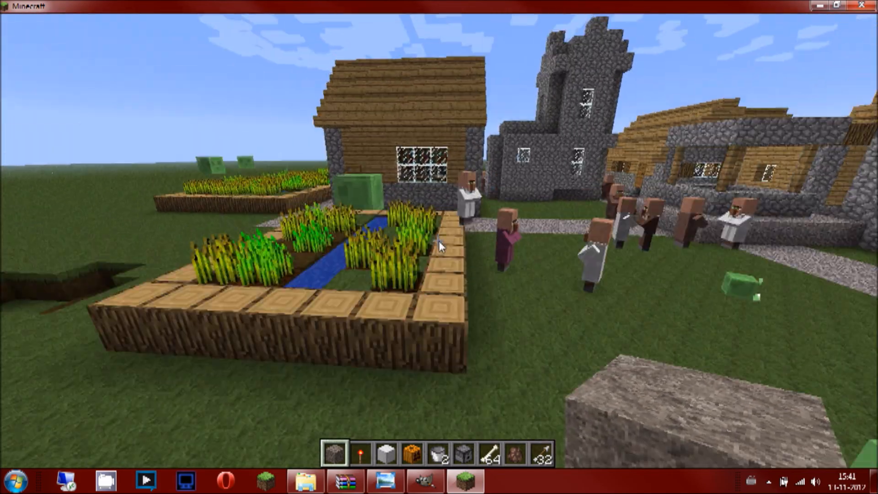
key(w)
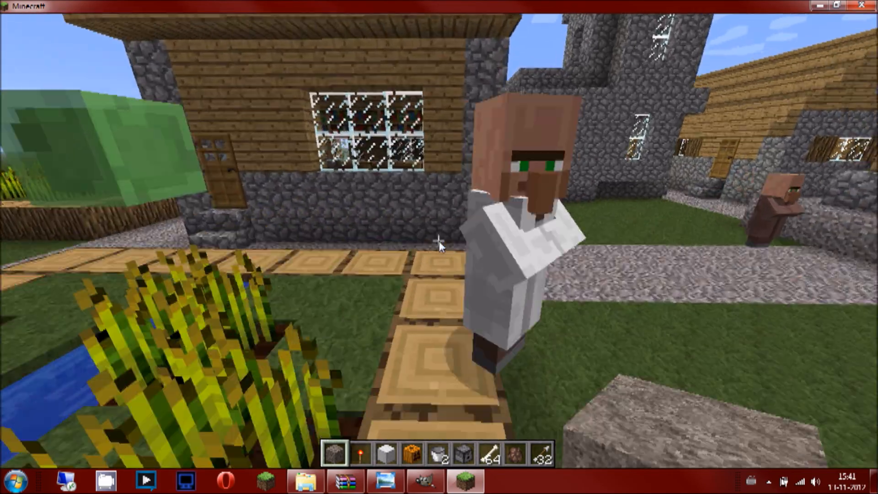
key(w)
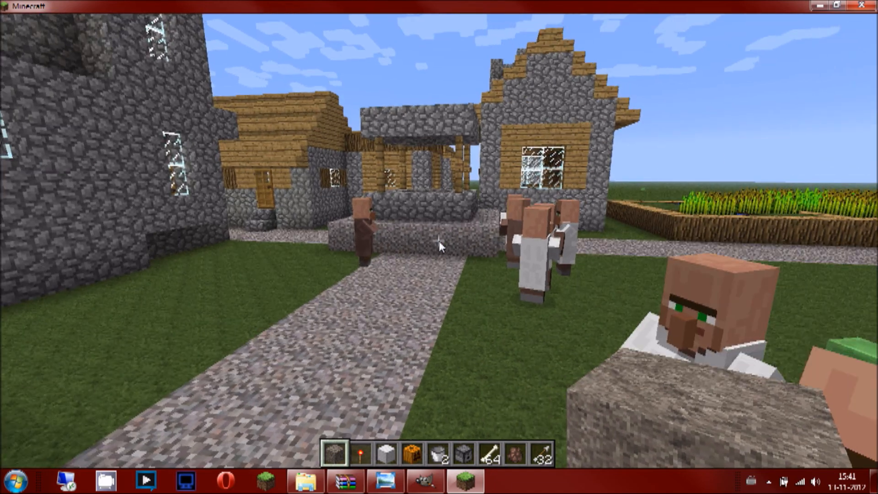
key(w)
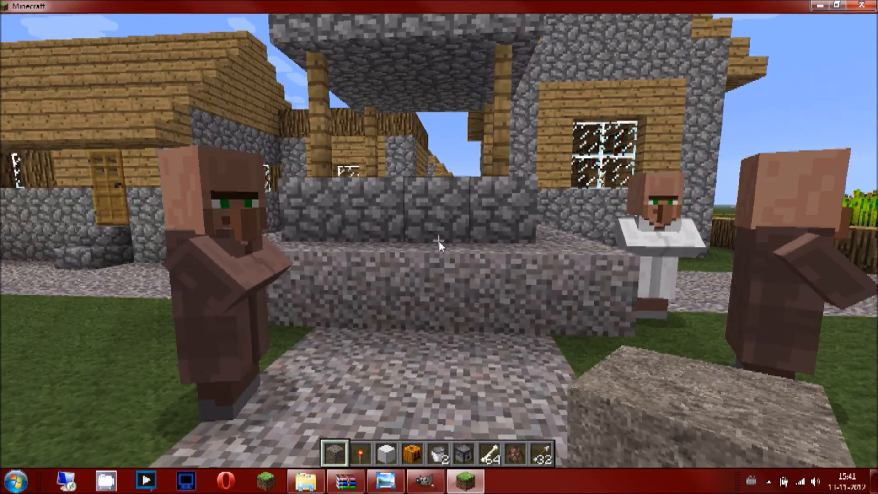